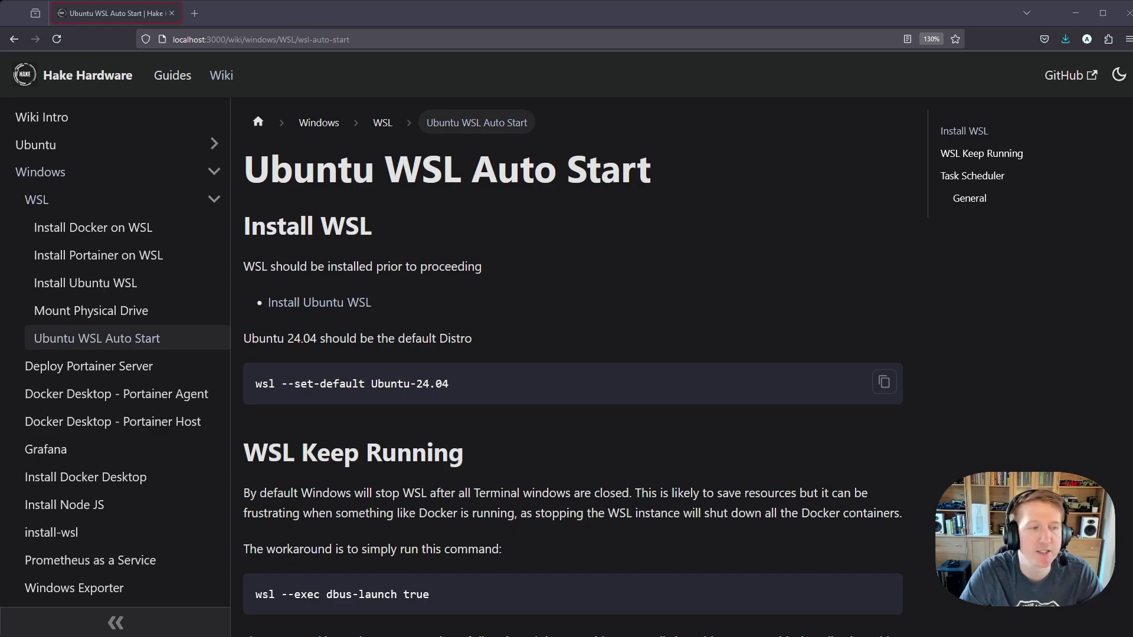
Step: Open an administrator Terminal and run wsl -l -v, showing Ubuntu-24.04 as Stopped
drag(276, 383, 256, 384)
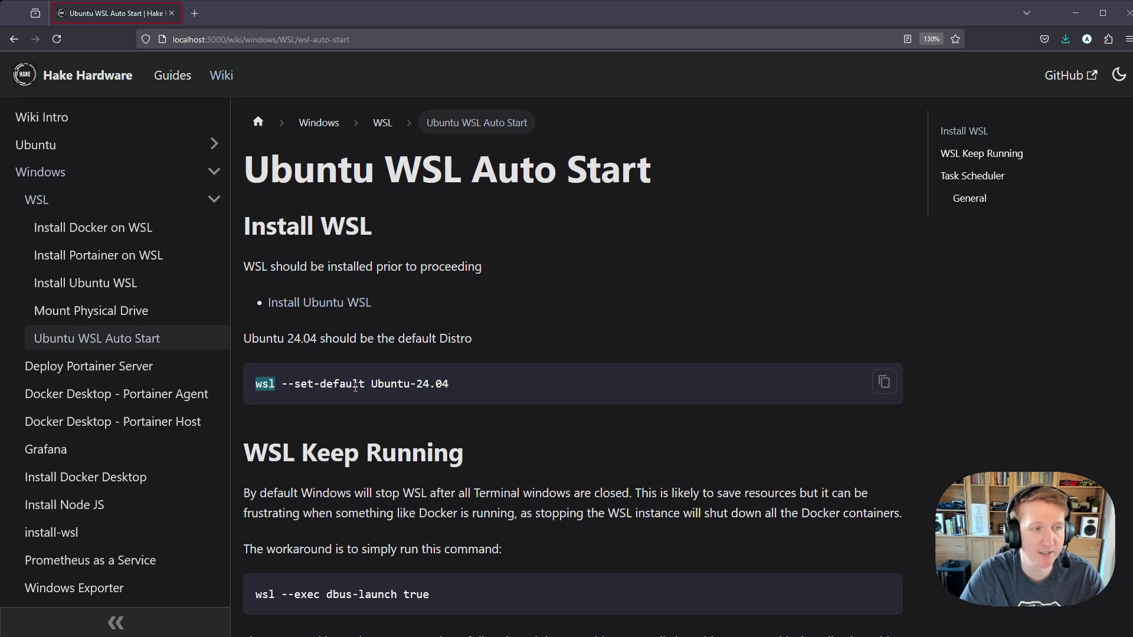
click(554, 384)
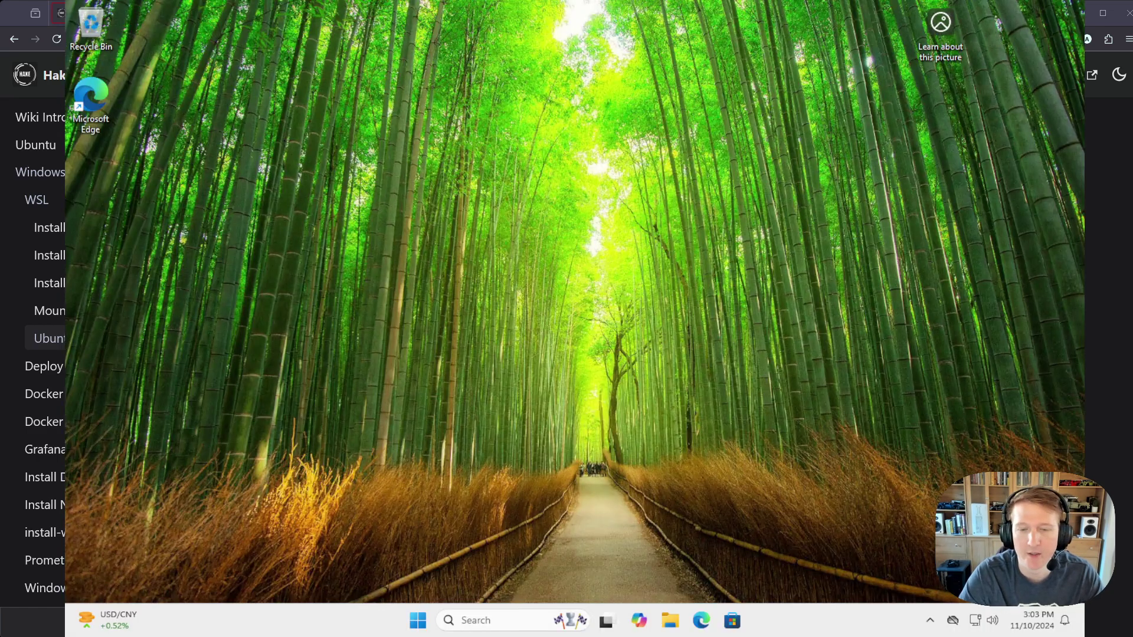
right_click(418, 620)
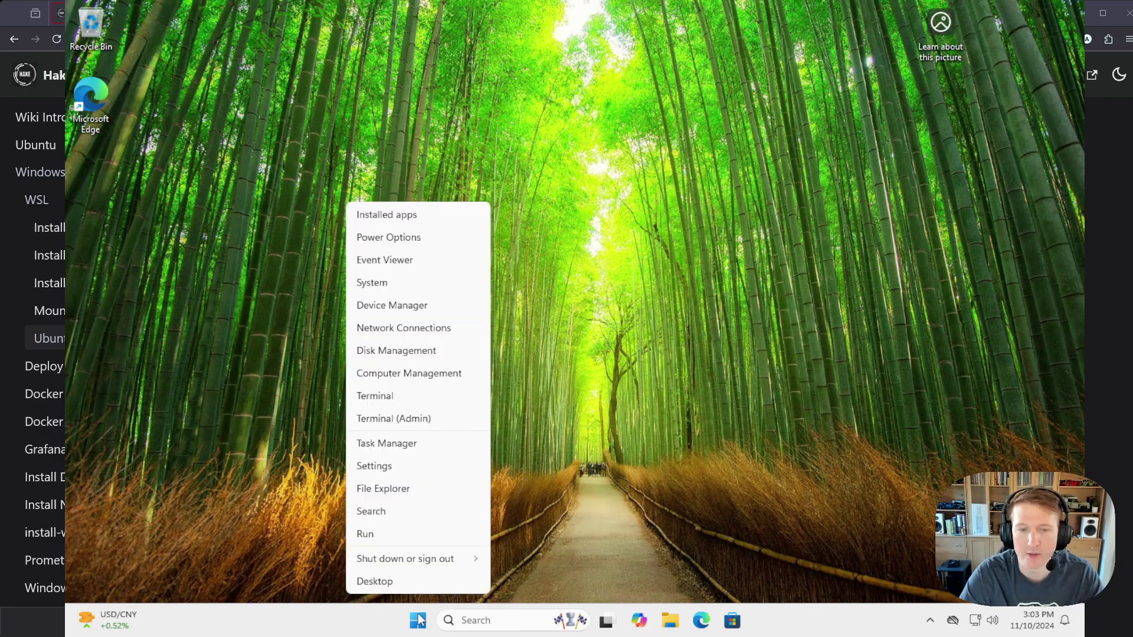
click(396, 421)
click(477, 433)
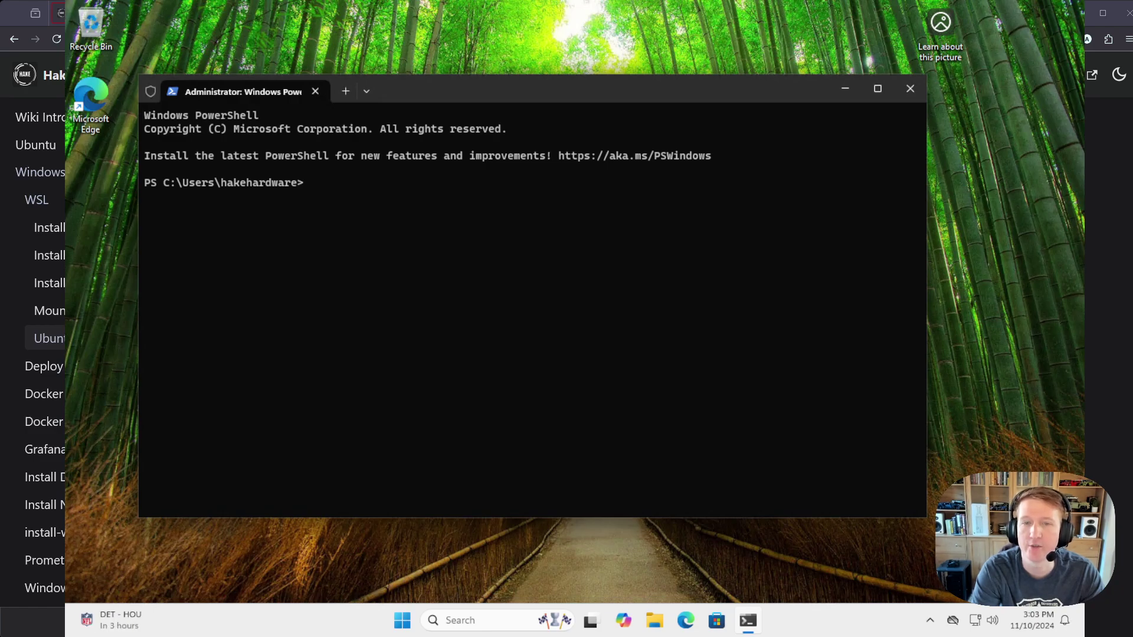
text(wsl -l -v)
key(Return)
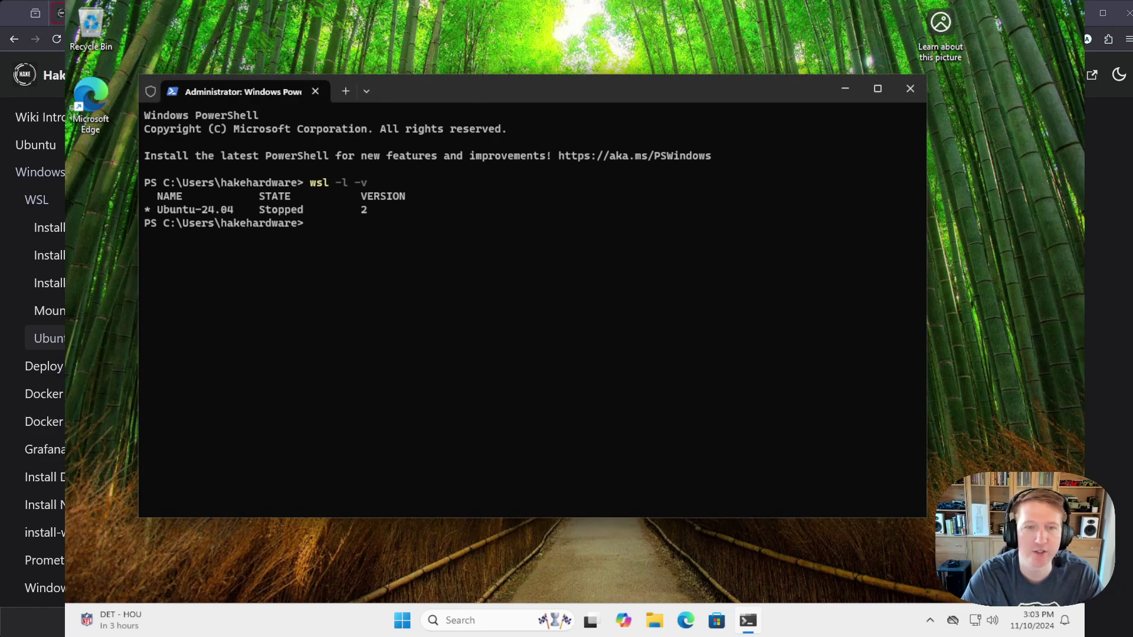
Step: Run wsl --exec dbus-launch true, then wsl -l -v to confirm Ubuntu-24.04 is Running
text(wsl --e)
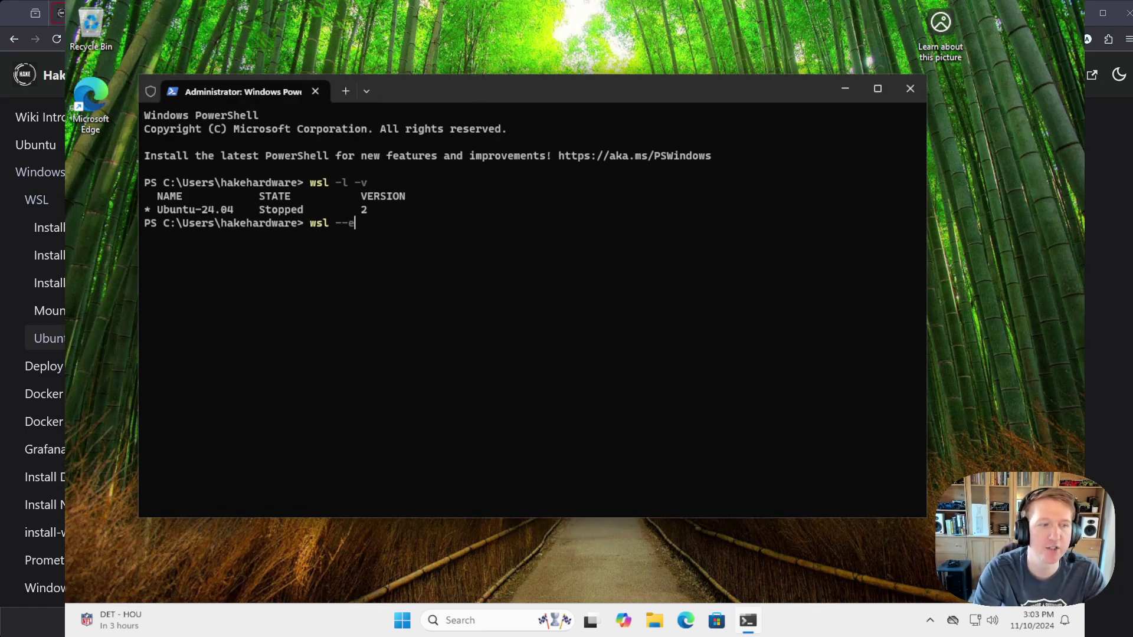
text(xec)
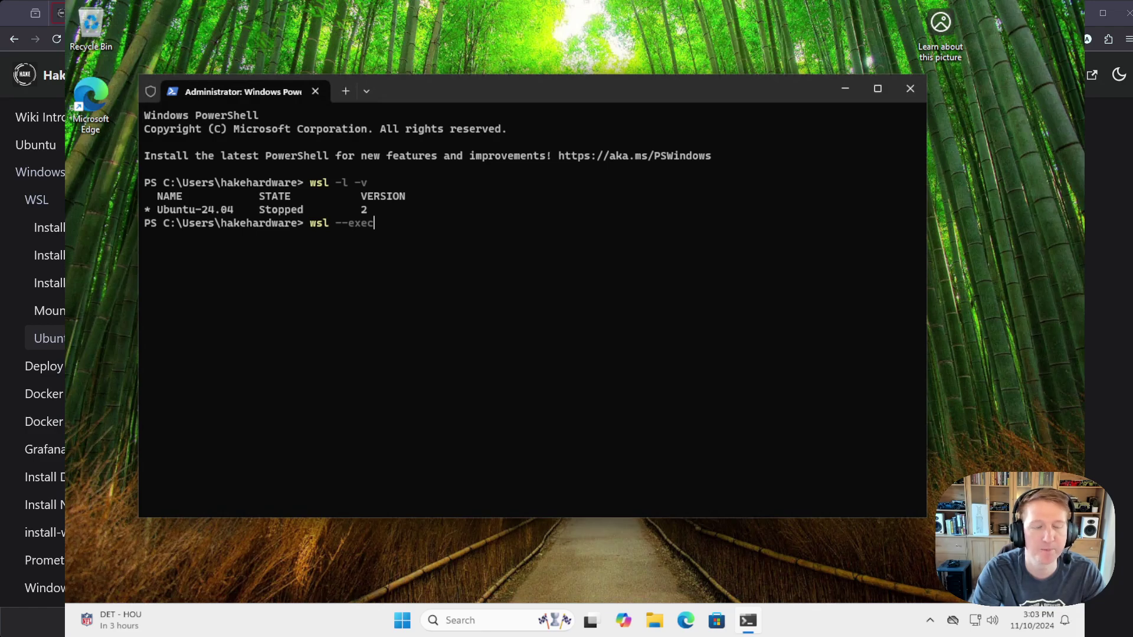
text( dbus-l)
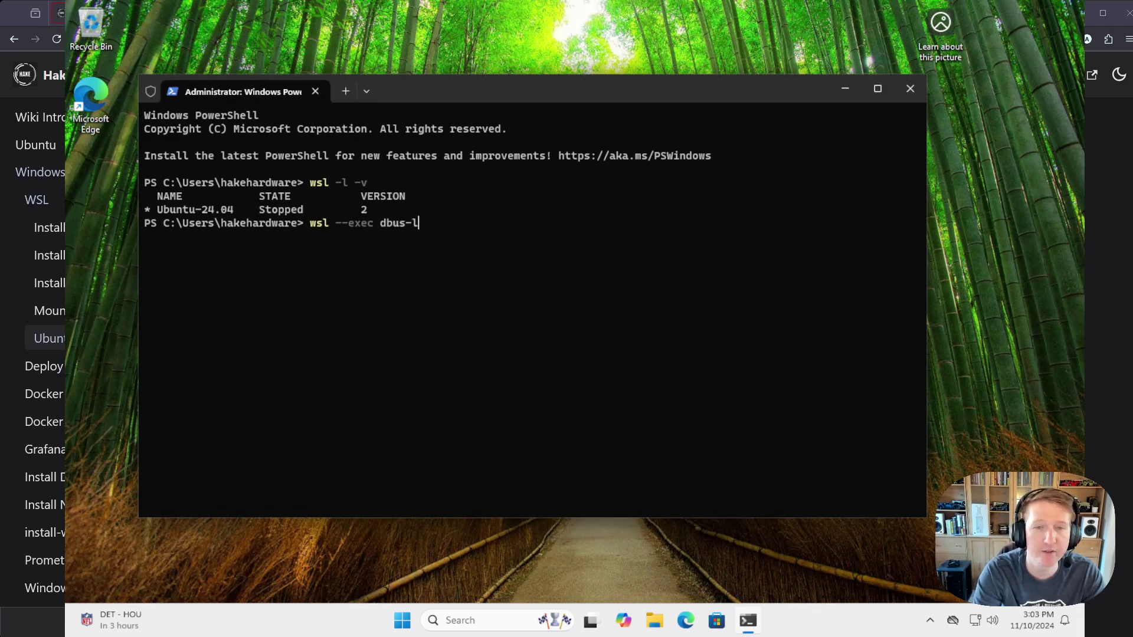
text(aunch true)
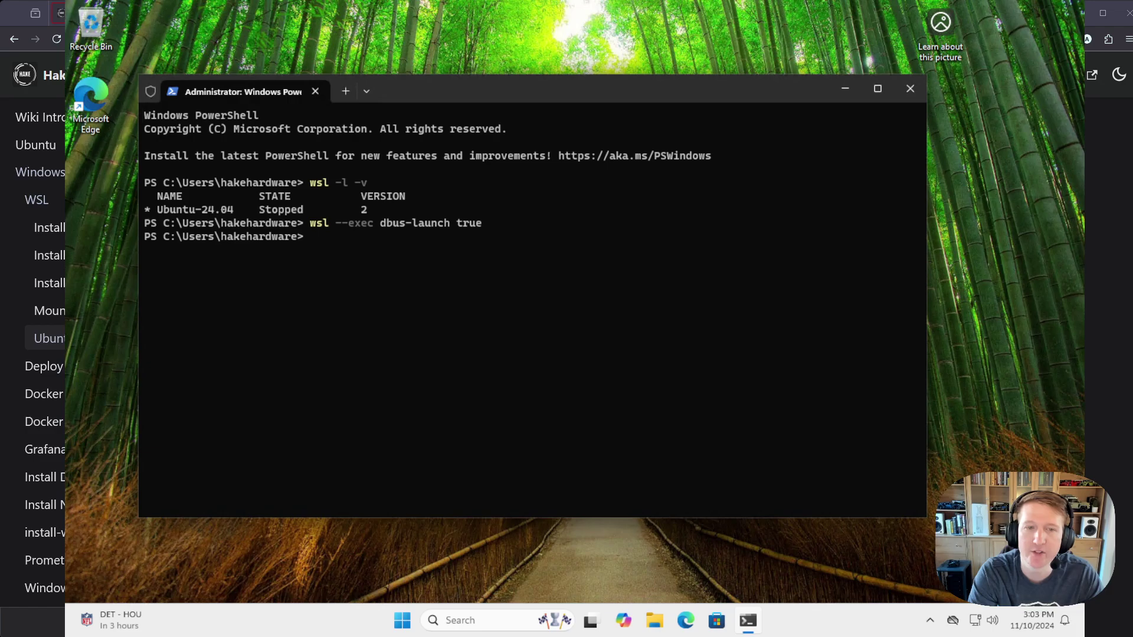
text(wsl -l -v)
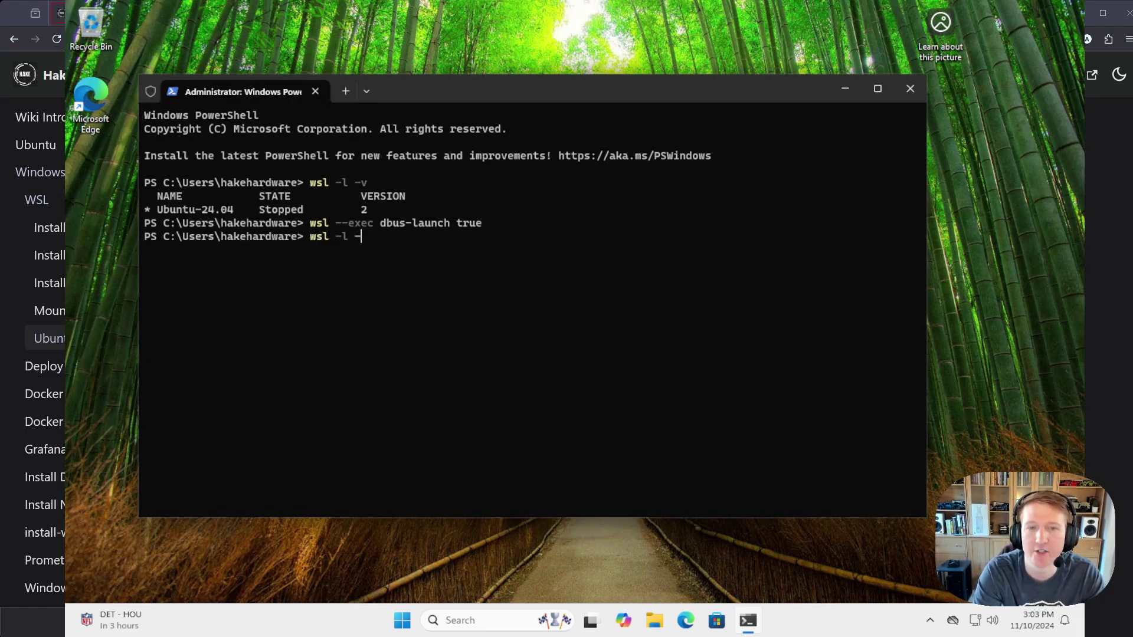
key(Return)
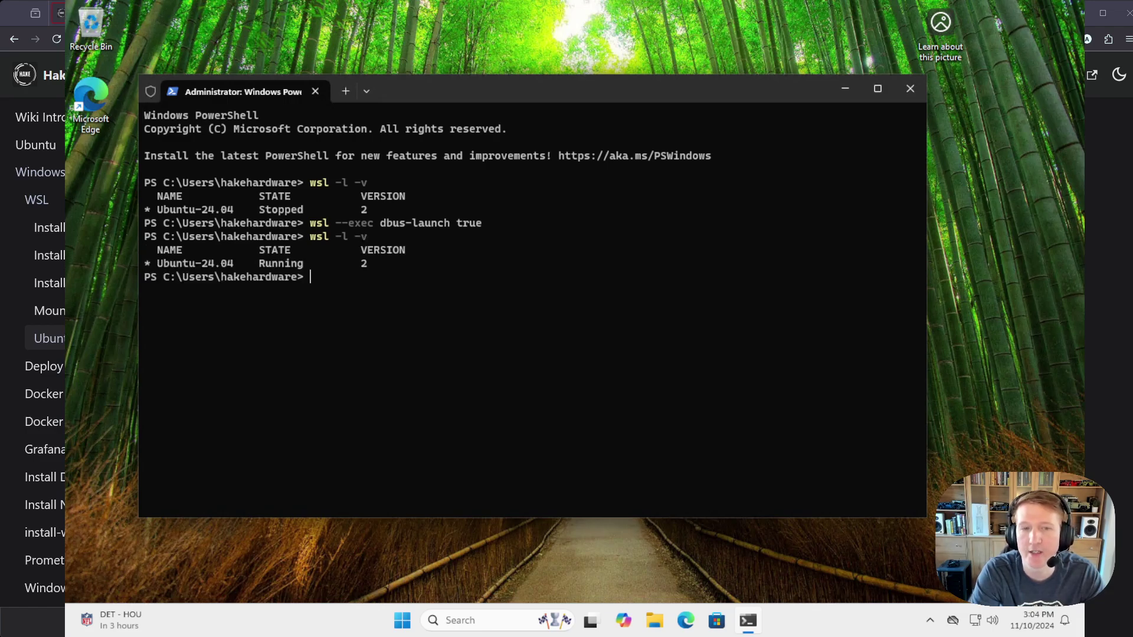
Step: Close the terminal and load the local Portainer page at localhost in Edge
click(316, 91)
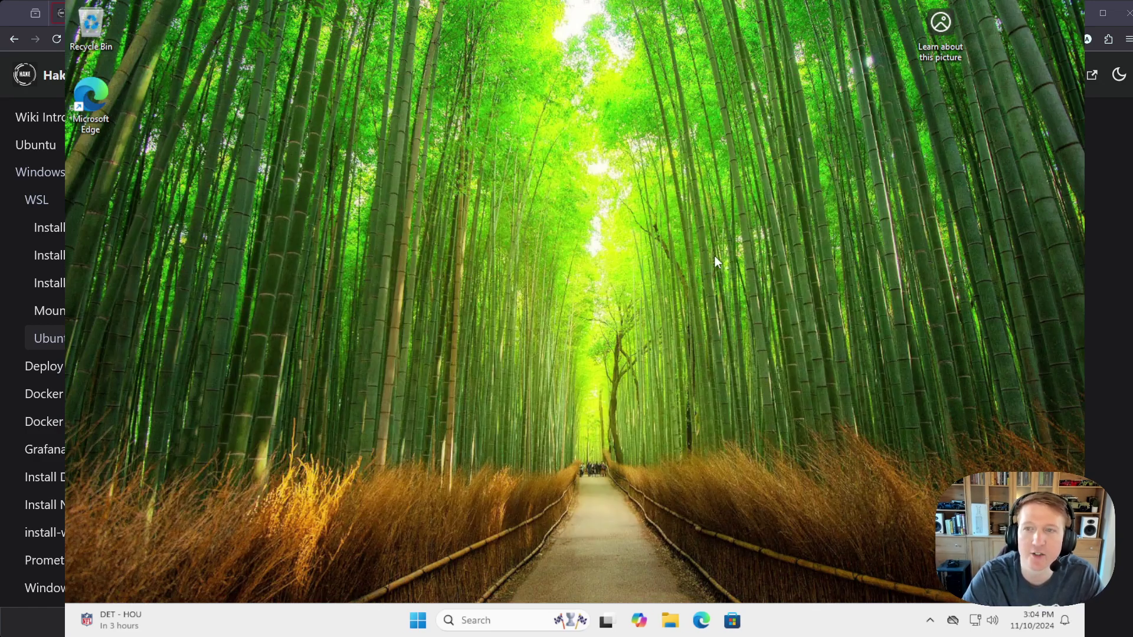
click(701, 620)
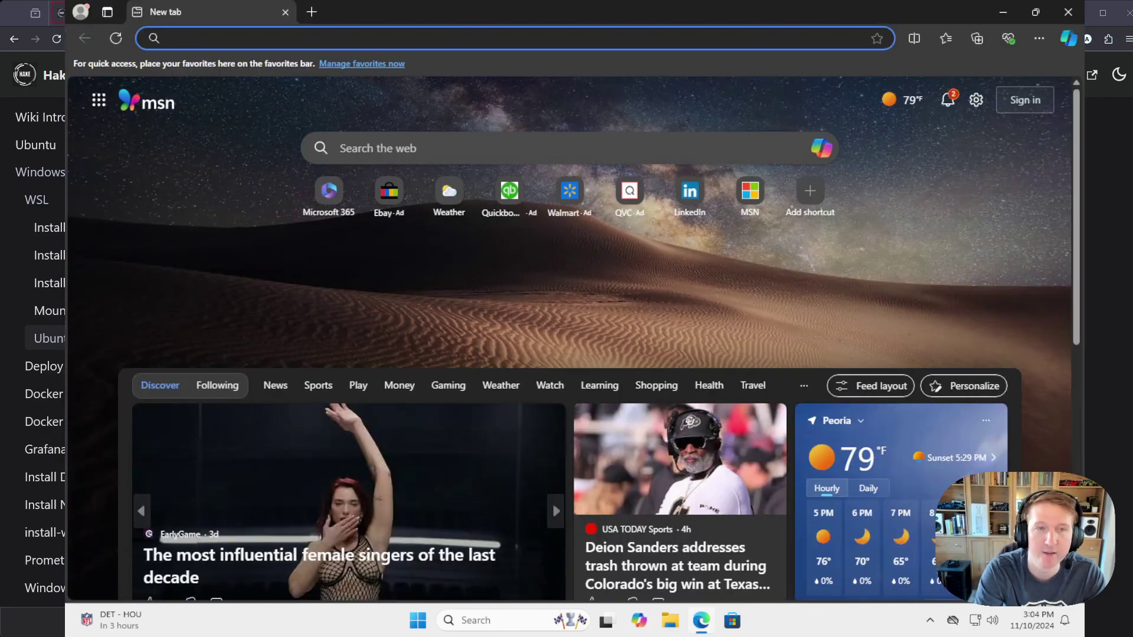
text(loc)
key(Return)
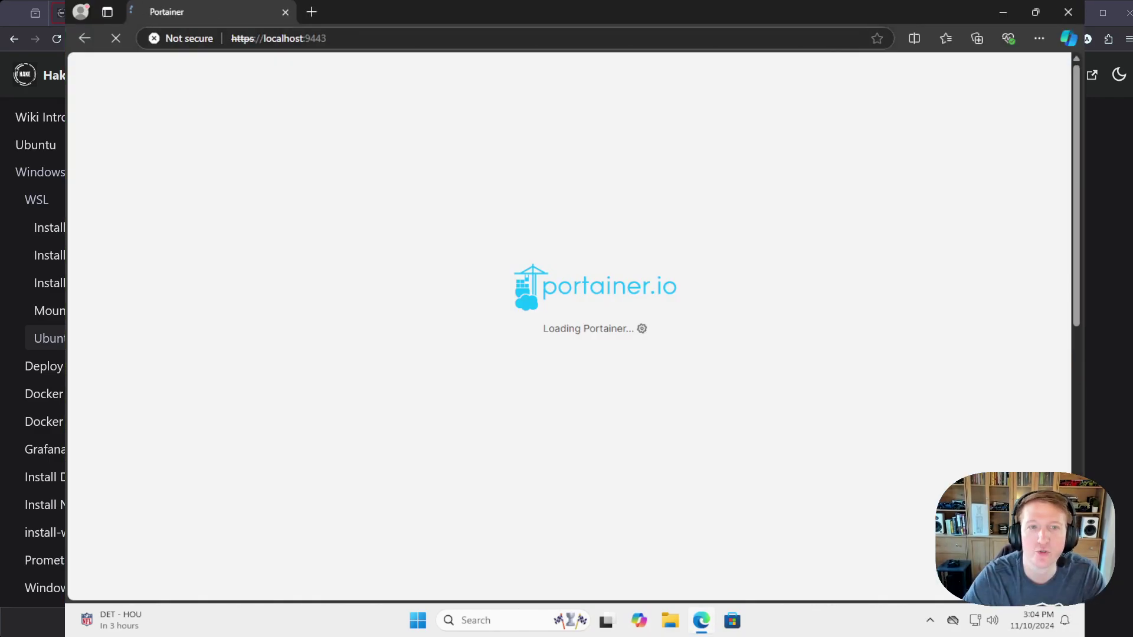
Step: Log into Portainer with the saved username and password, check the local environment, and close Edge
key(Down)
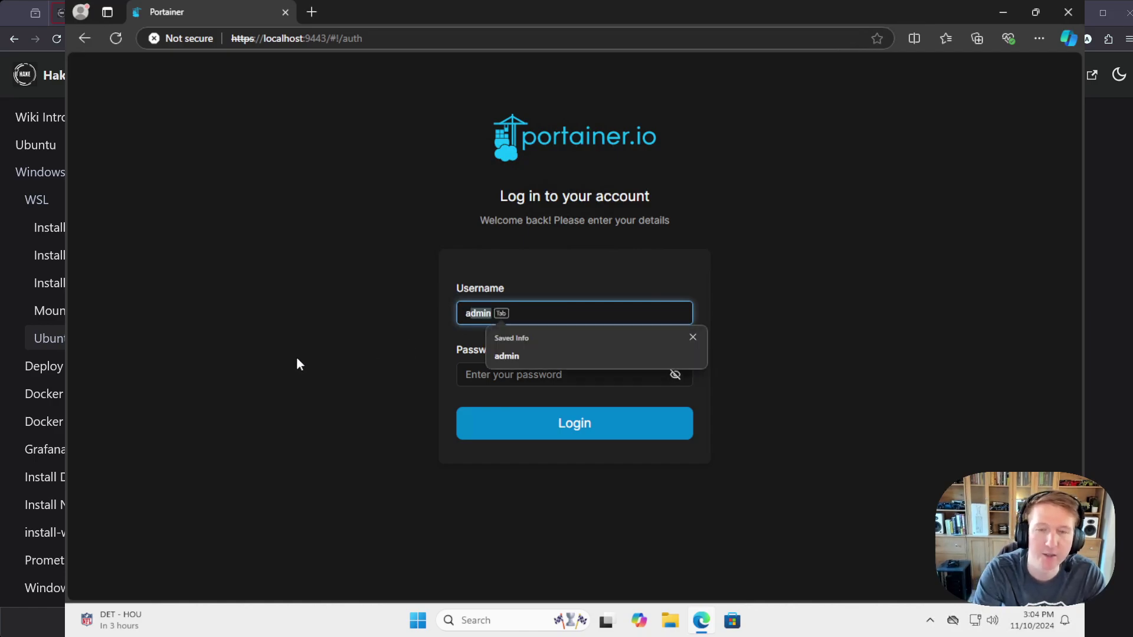
key(Tab)
text(password123456)
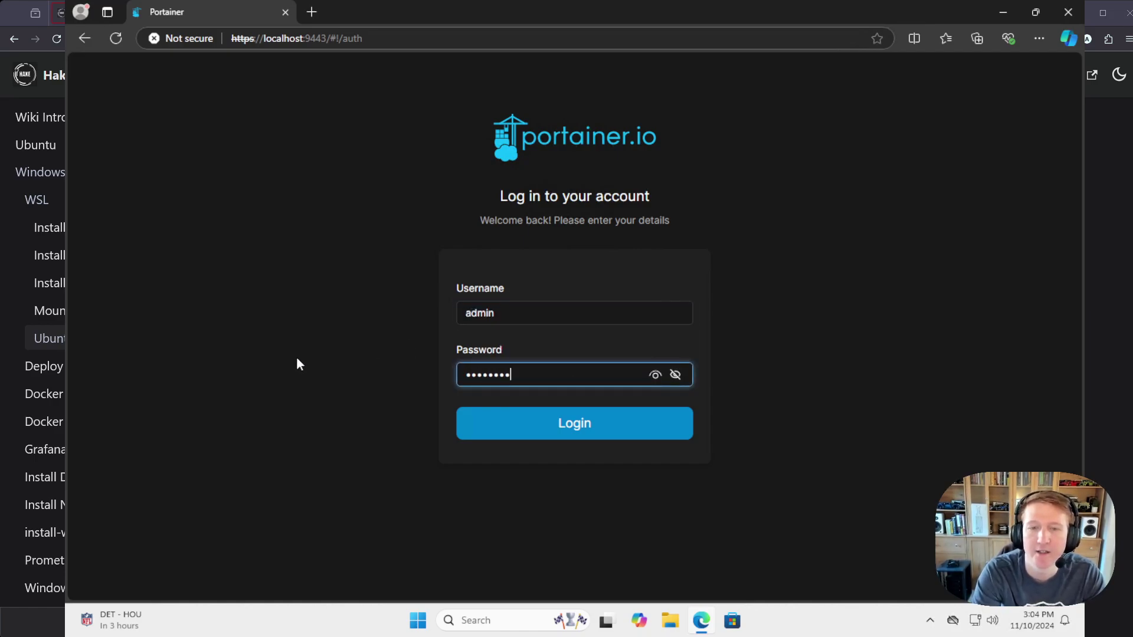
key(Return)
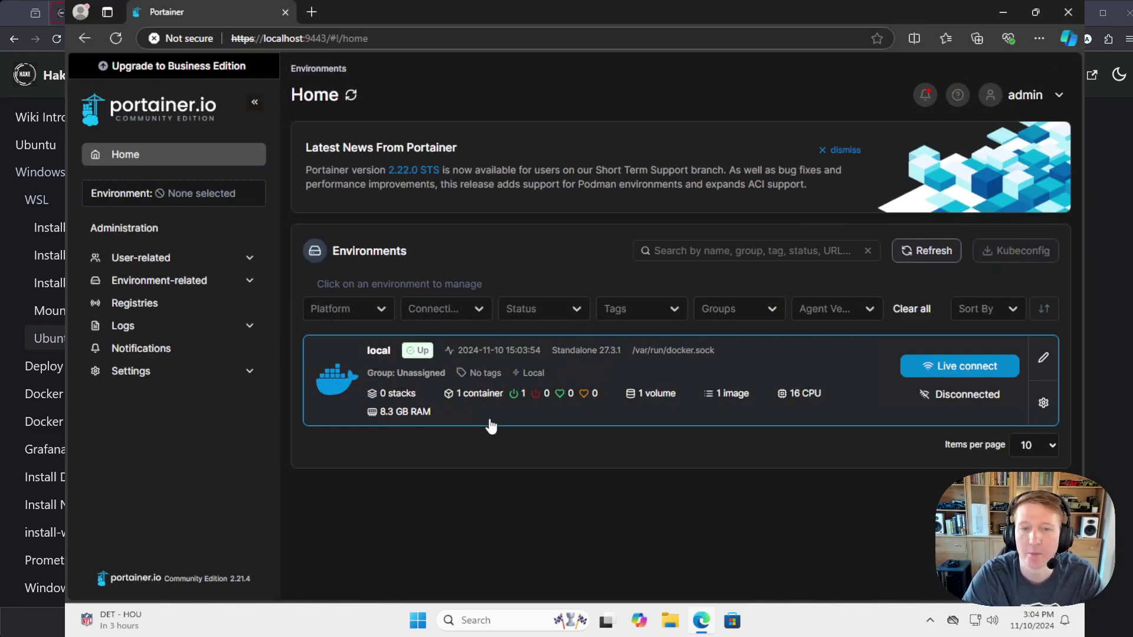
click(493, 422)
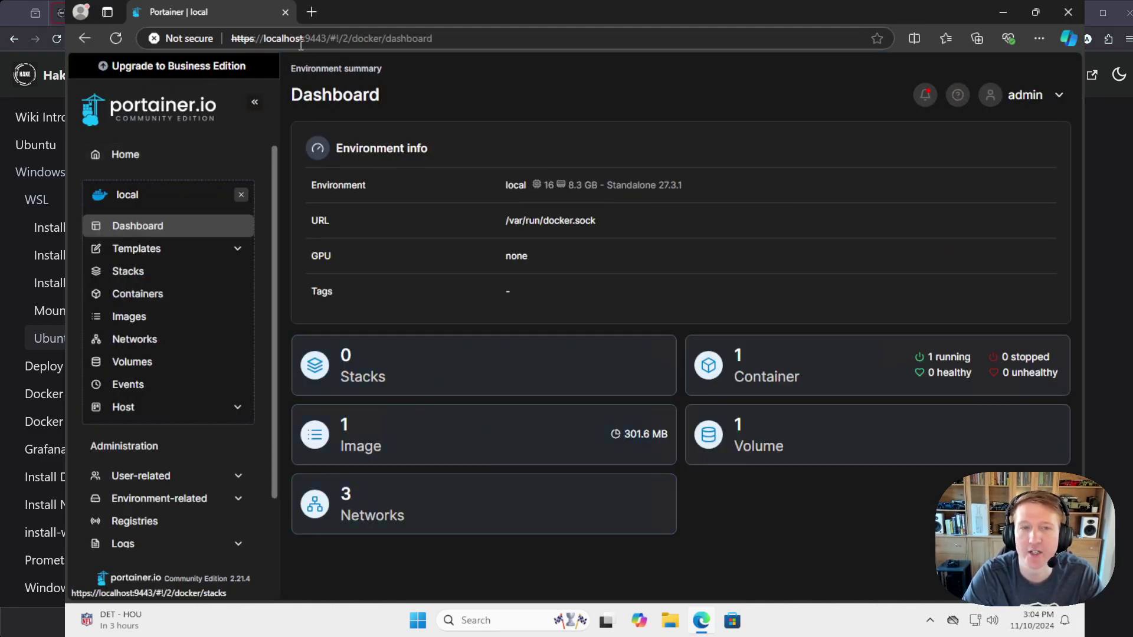
click(285, 11)
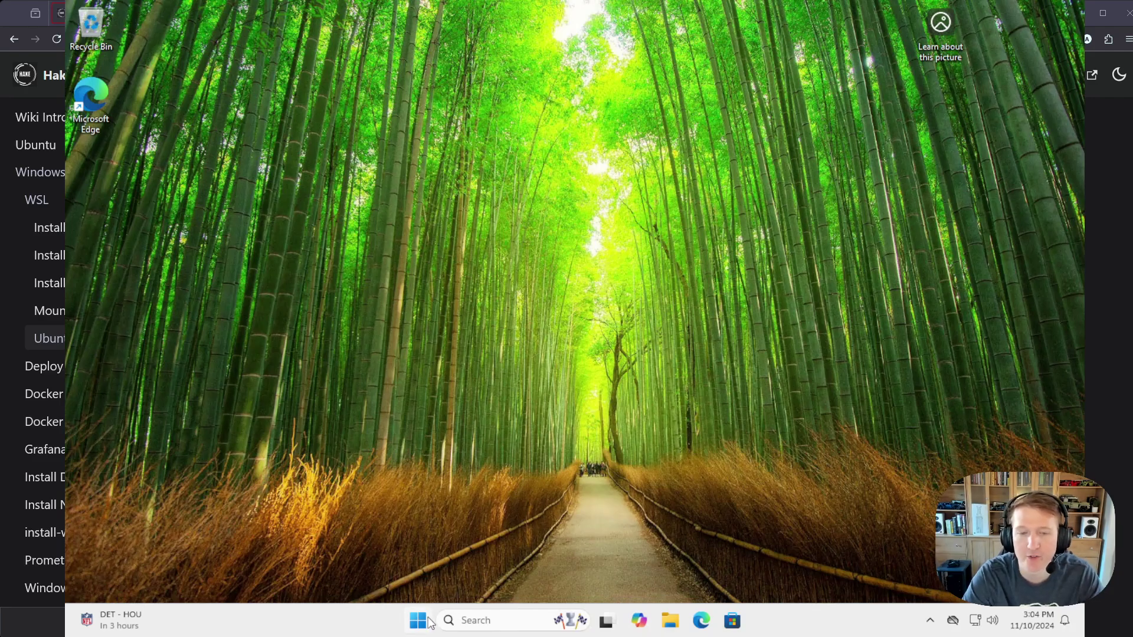
Step: Search for and launch Task Scheduler
click(468, 621)
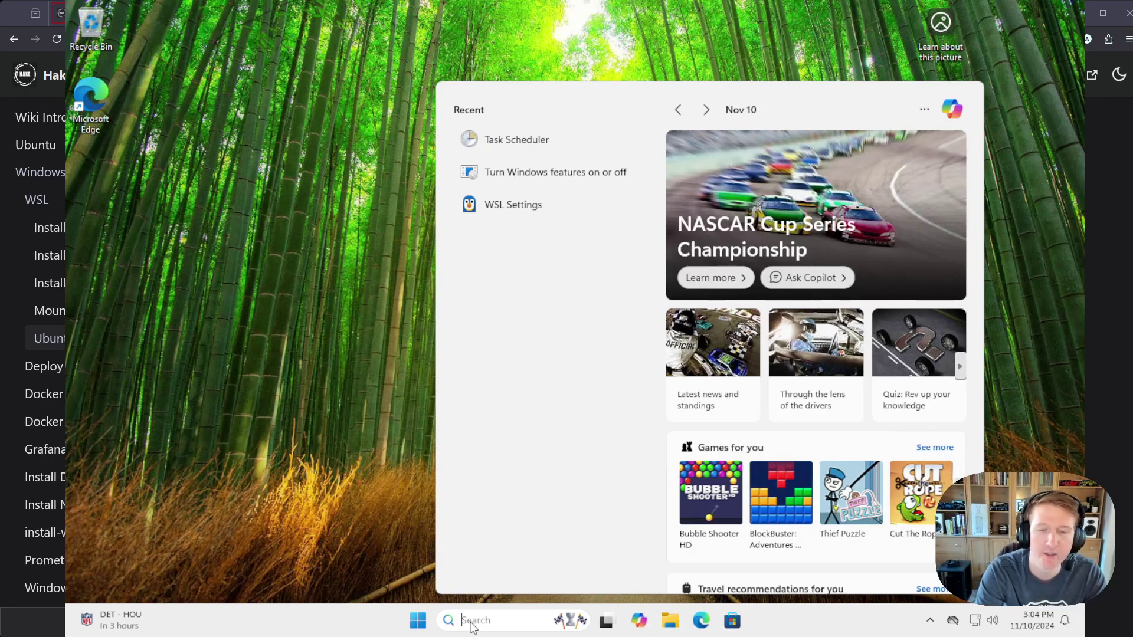
text(task scheduler)
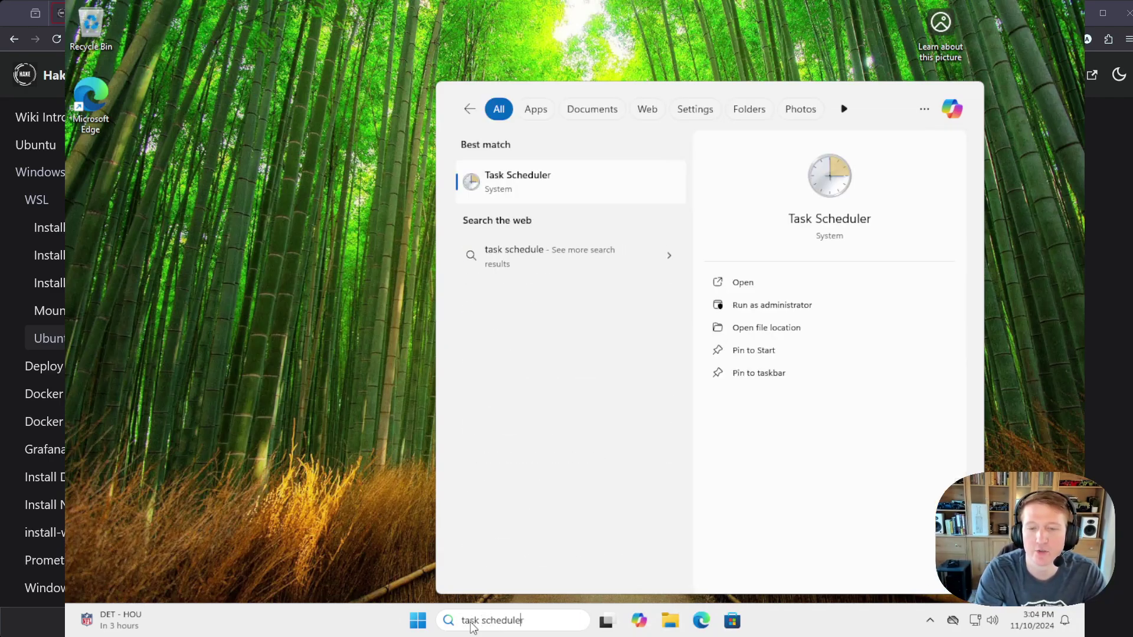
click(508, 172)
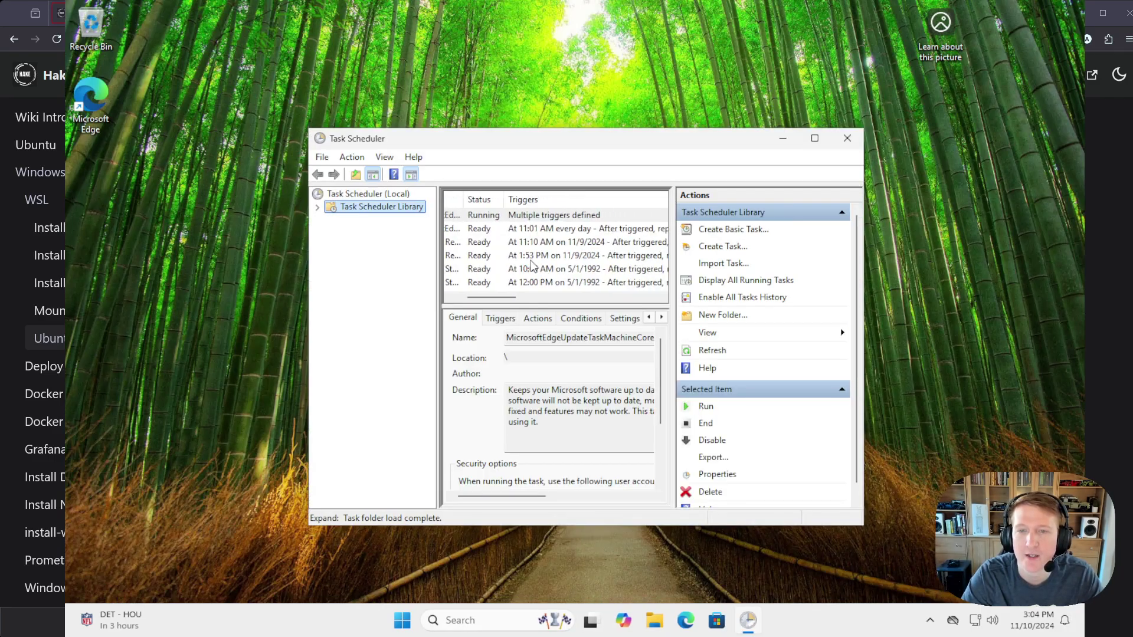
Step: Create a new task named 'Ubuntu WSL Start' set to run with highest privileges
click(730, 247)
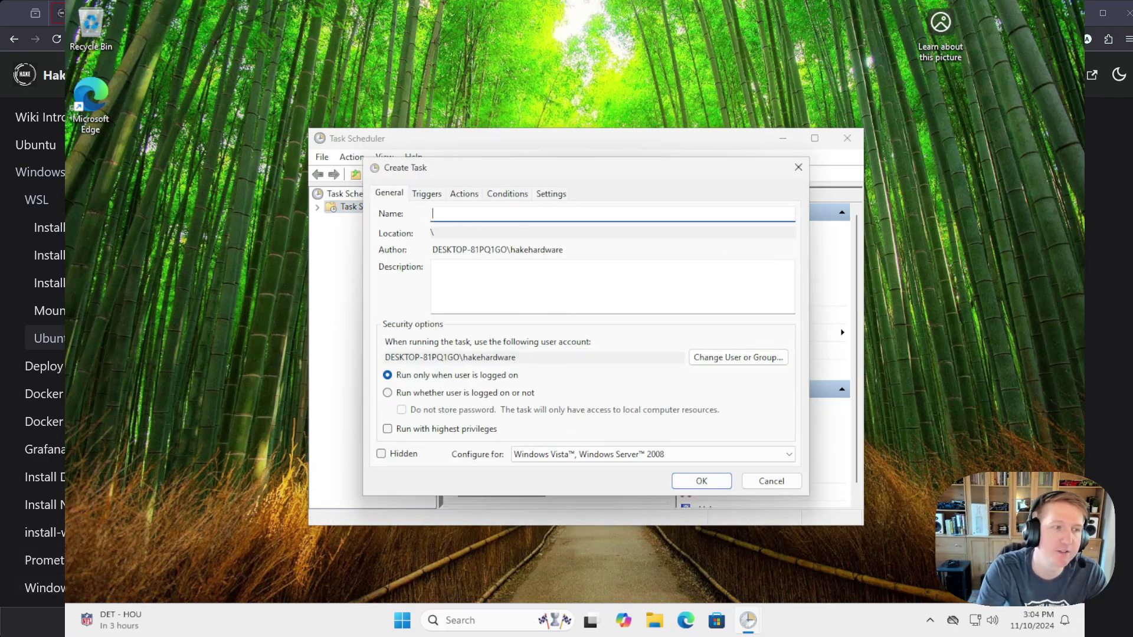
text(Ubuntu )
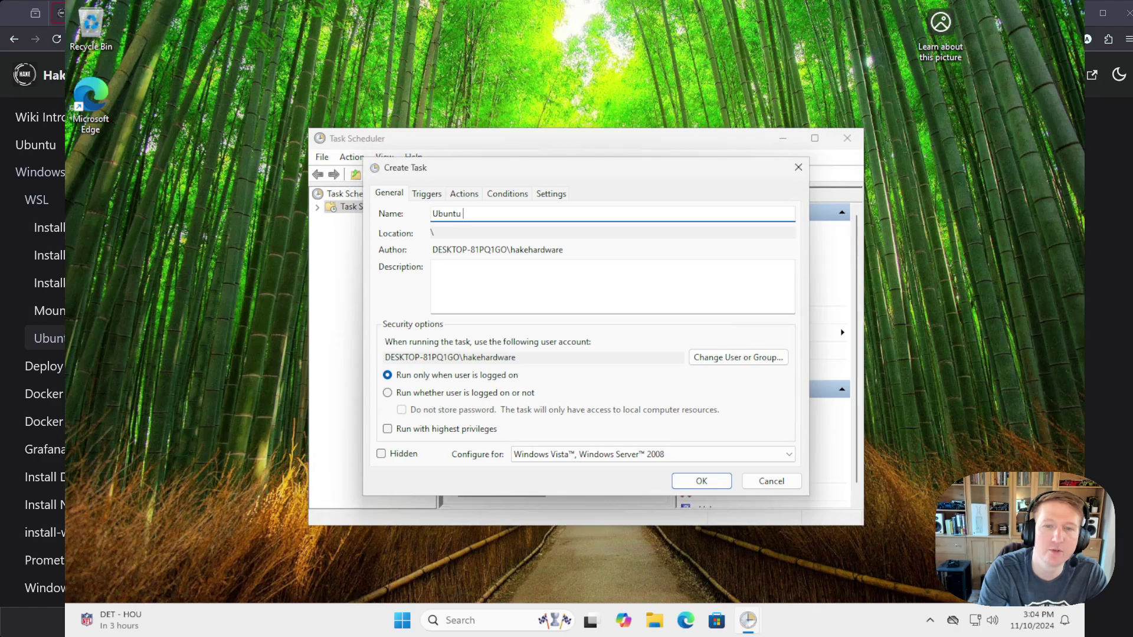
text(WSL Start)
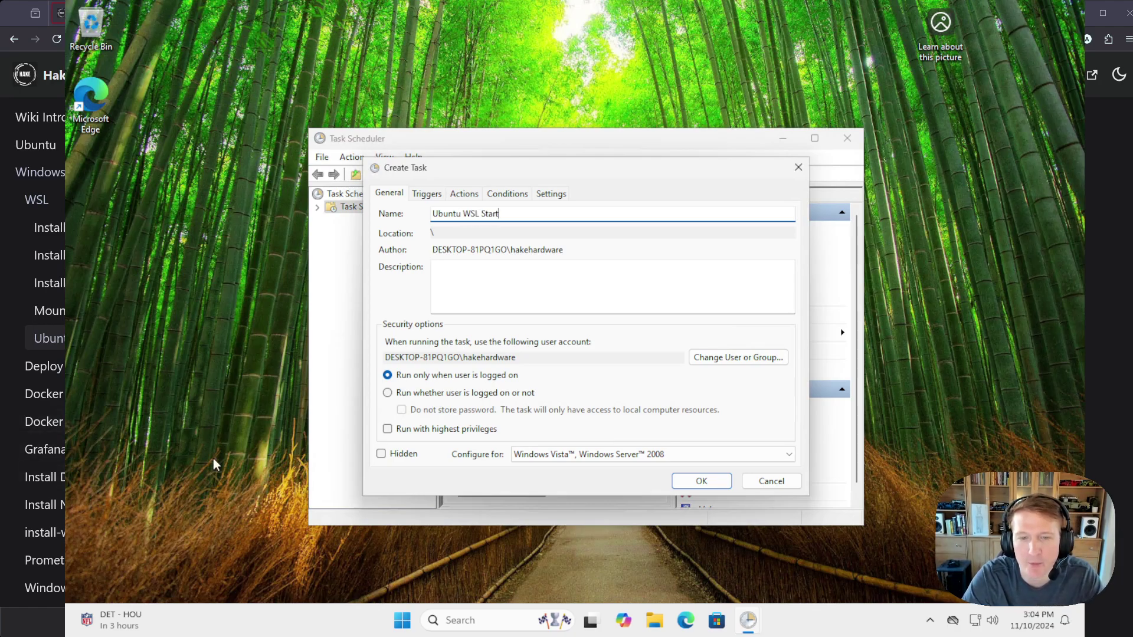
click(387, 429)
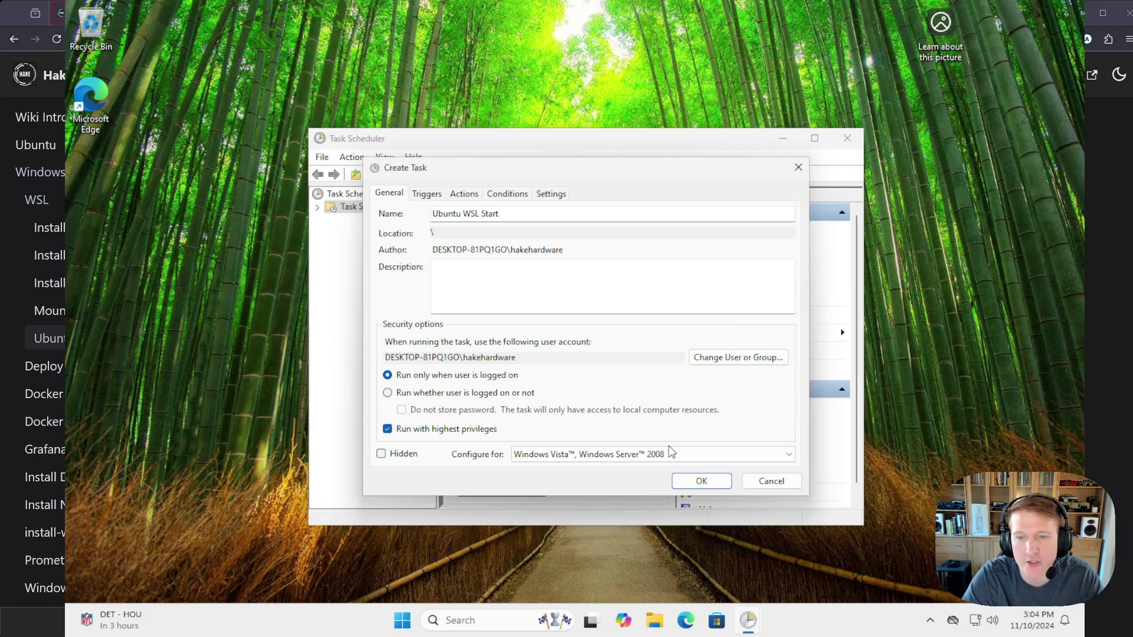
Step: Add an 'At log on' trigger for any user to the Ubuntu WSL Start task
click(425, 195)
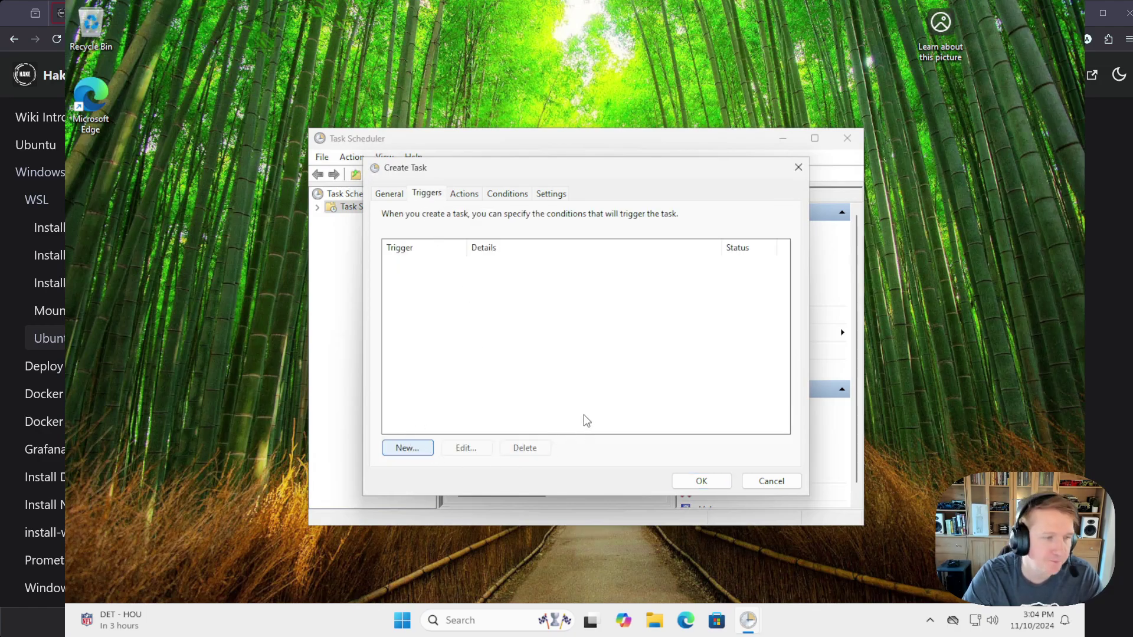
key(Return)
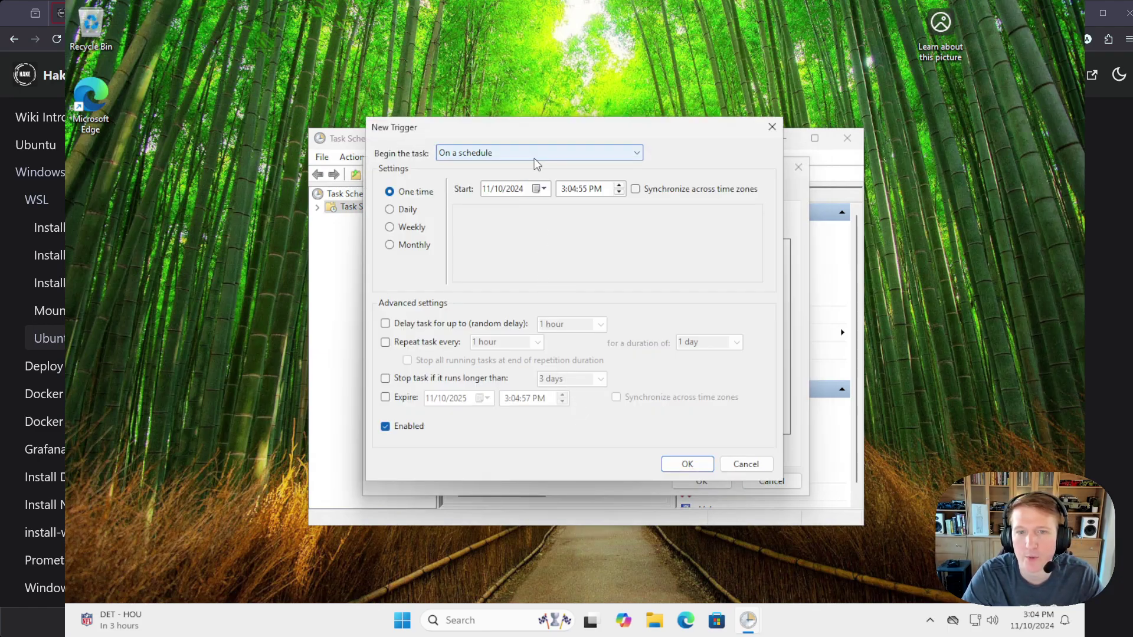
click(529, 154)
click(476, 175)
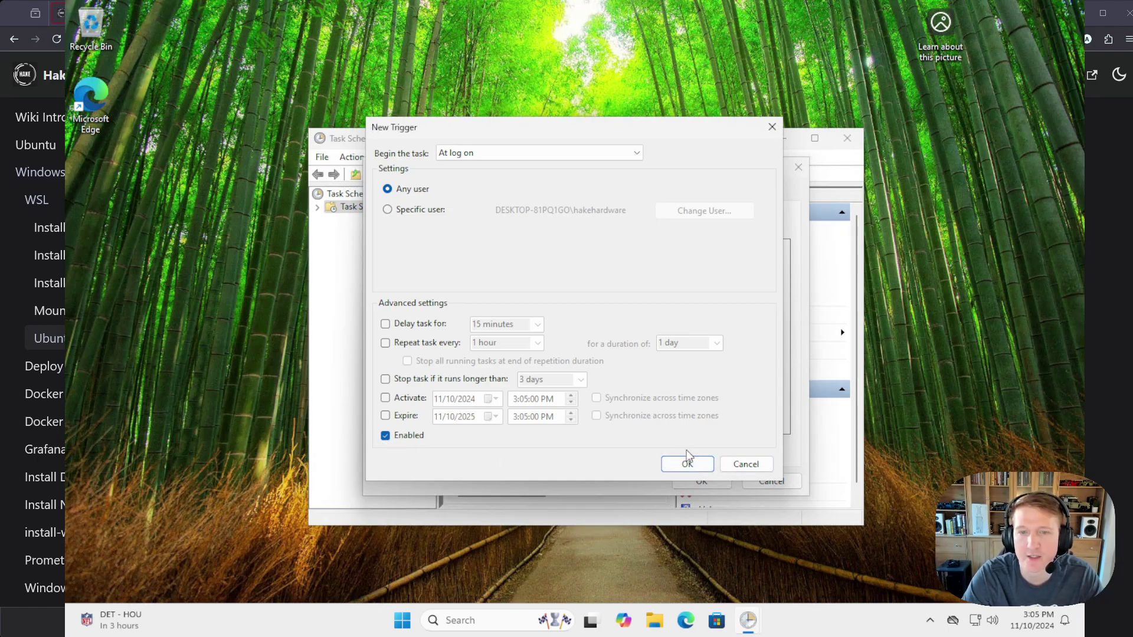
click(696, 465)
Step: Add a Start a program action running wsl.exe with arguments --exec dbus-launch true
click(472, 195)
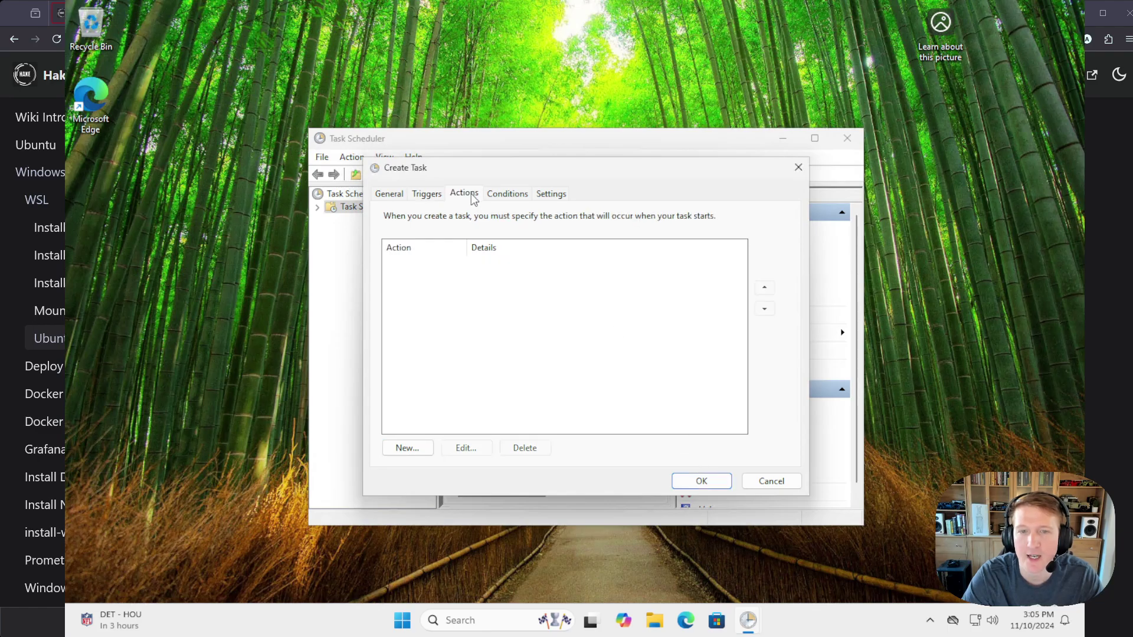
click(423, 450)
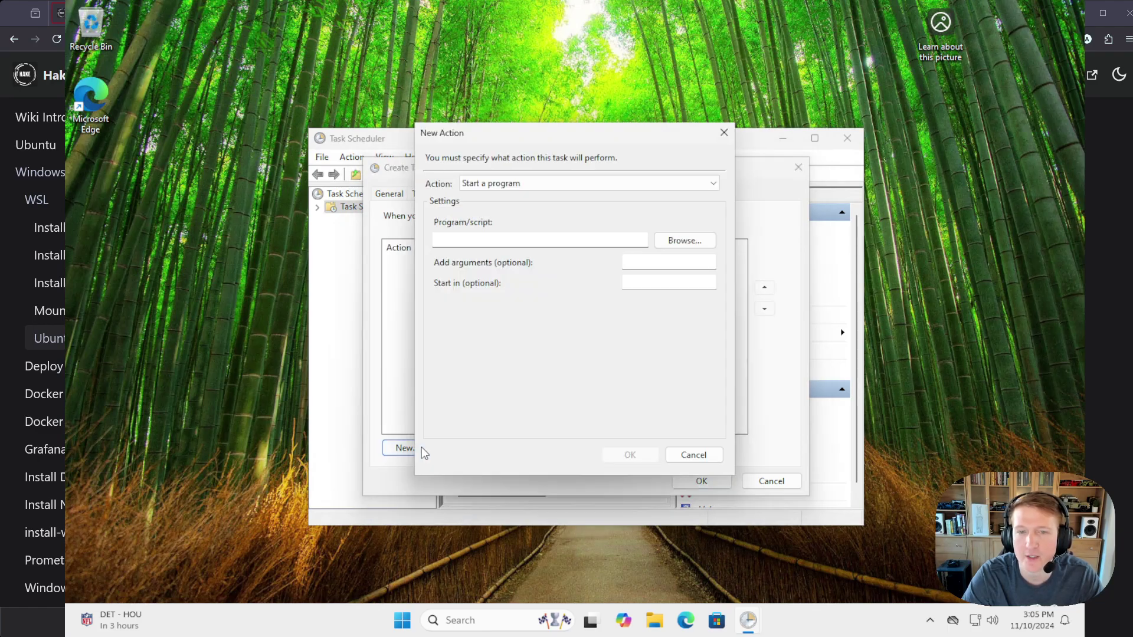
text(wsl.exe)
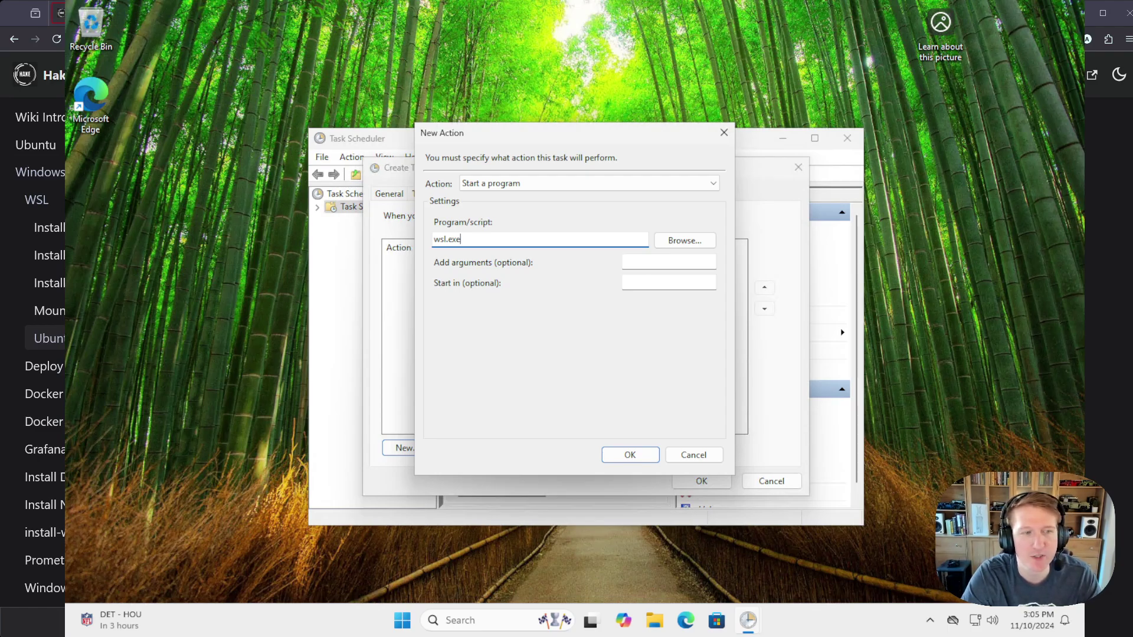
key(Tab)
text(--exec dbus-launch true)
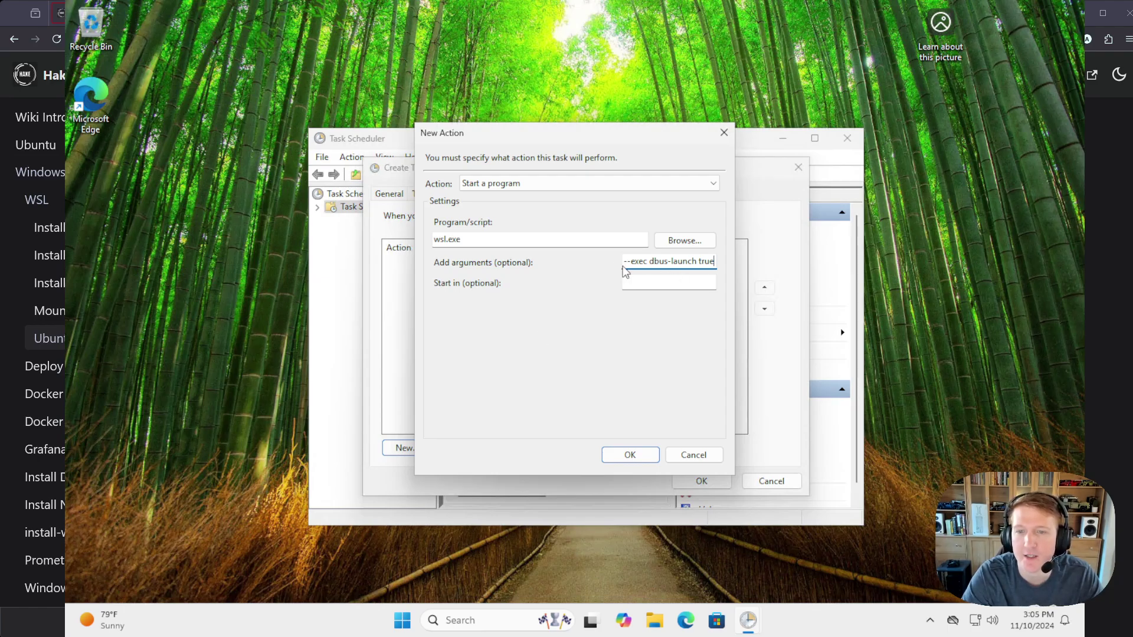
click(640, 456)
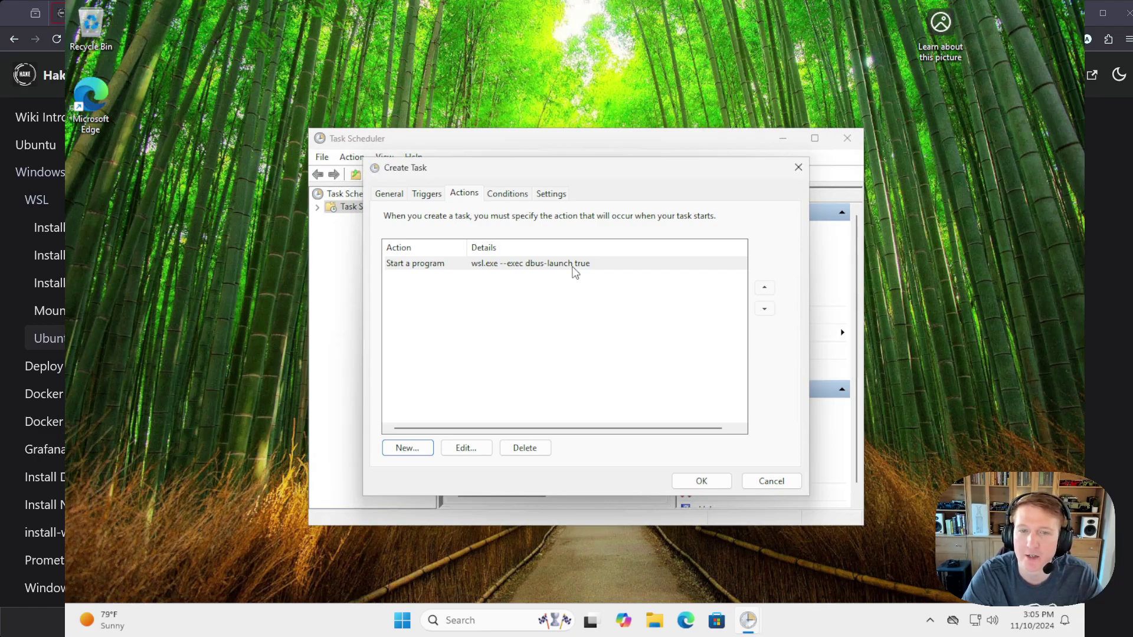
Step: Untick 'Start only if on AC power', enable running after a missed start, and save the task
click(507, 194)
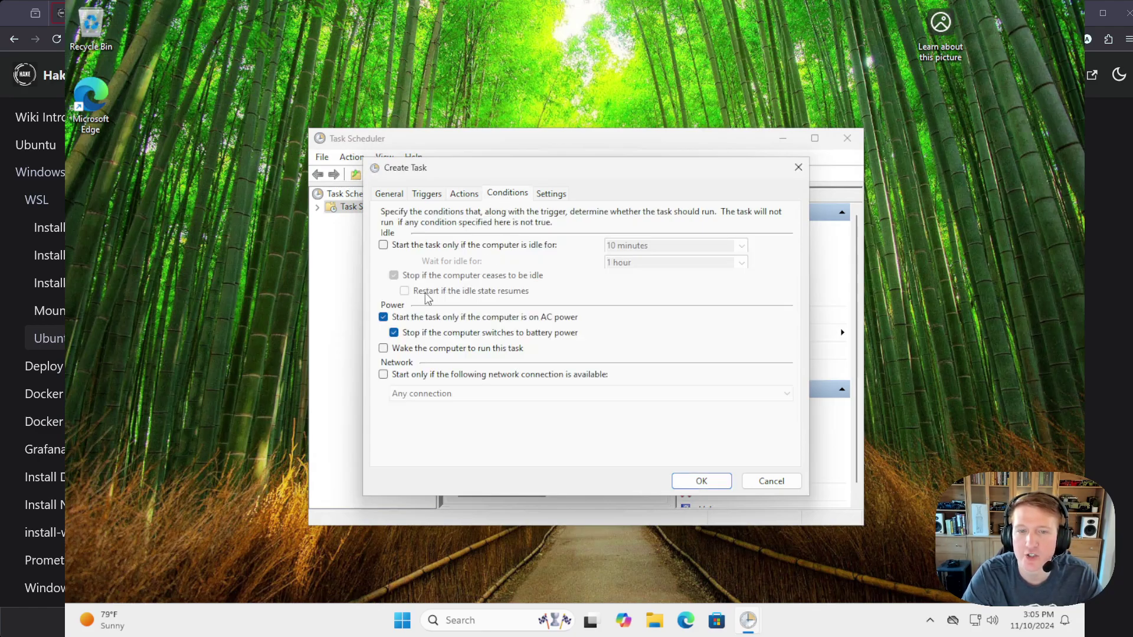
click(383, 317)
click(548, 197)
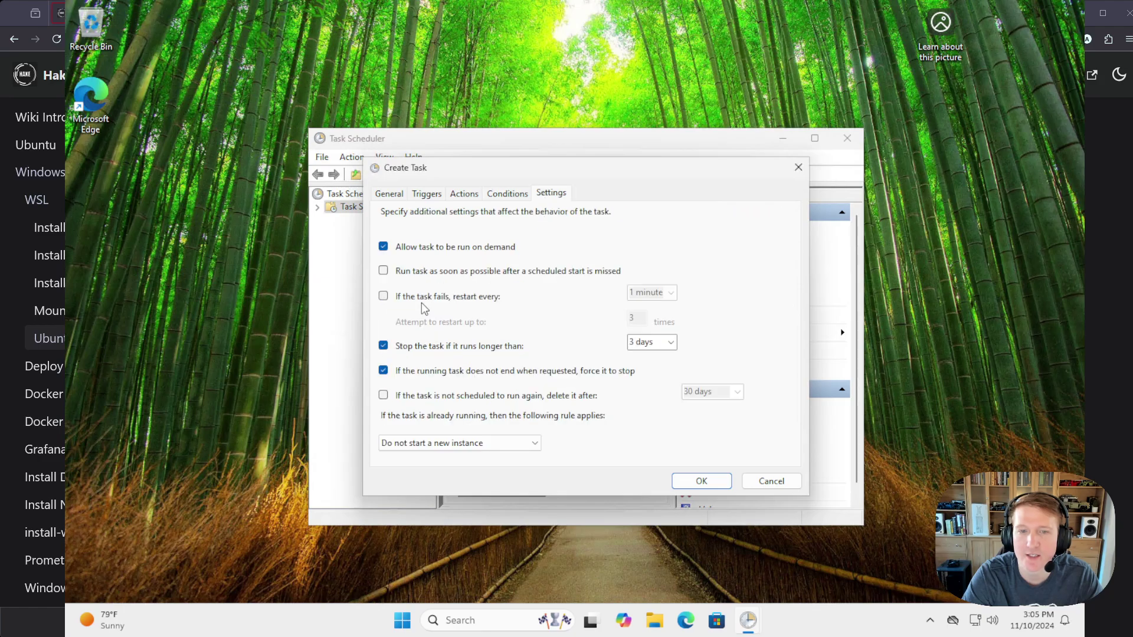
click(384, 272)
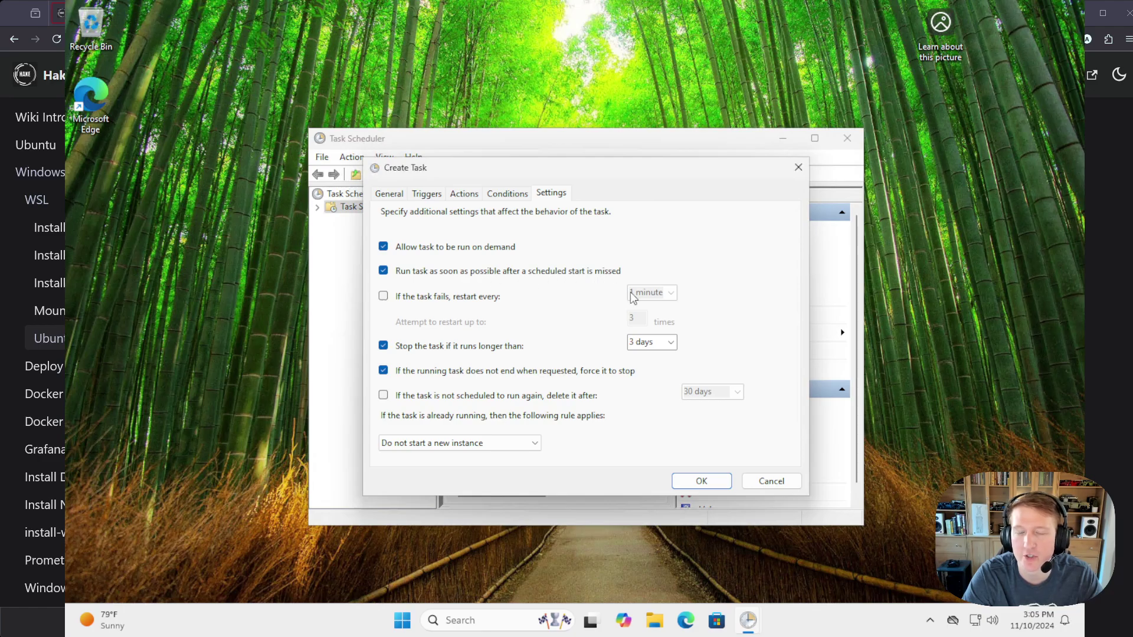
click(705, 481)
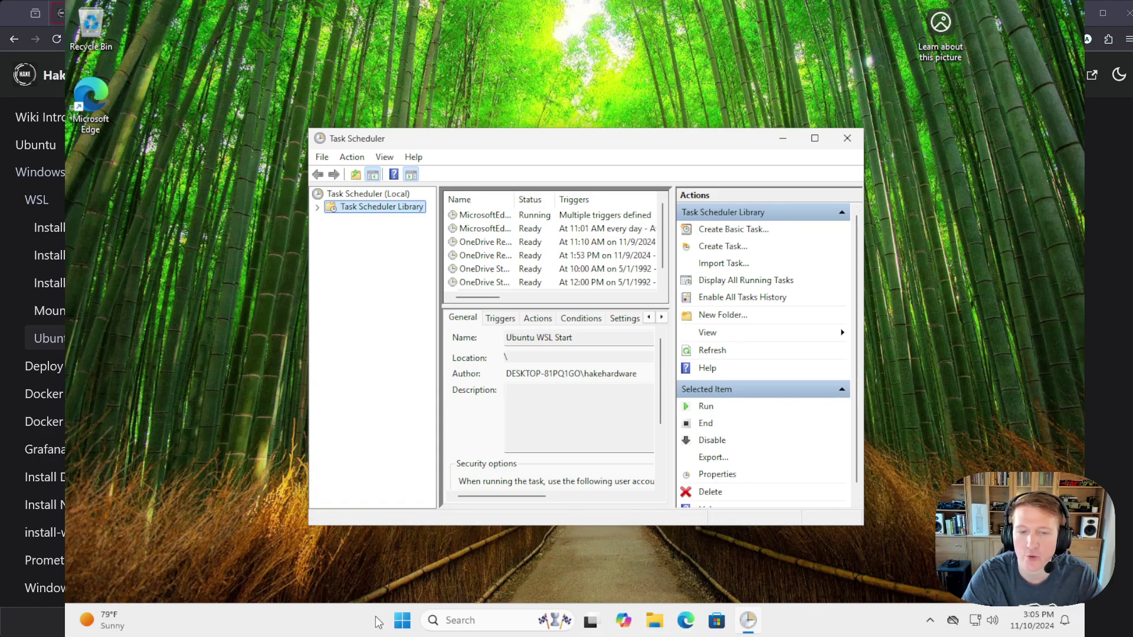
Step: Open an administrator Terminal and list WSL distros with wsl -l -v
right_click(414, 623)
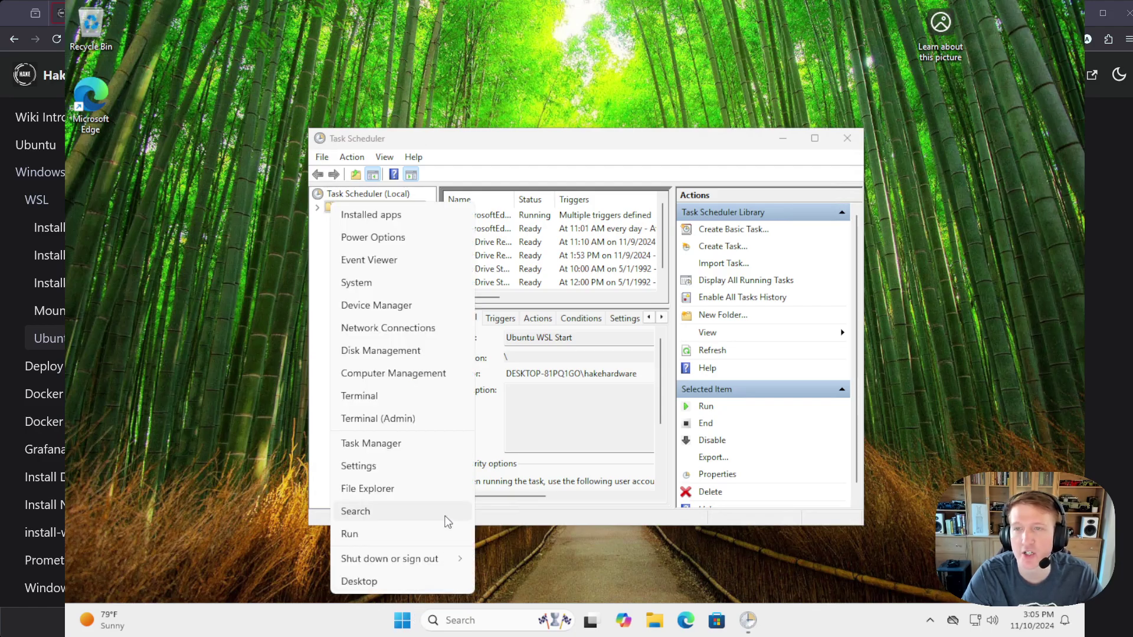
click(402, 420)
click(449, 430)
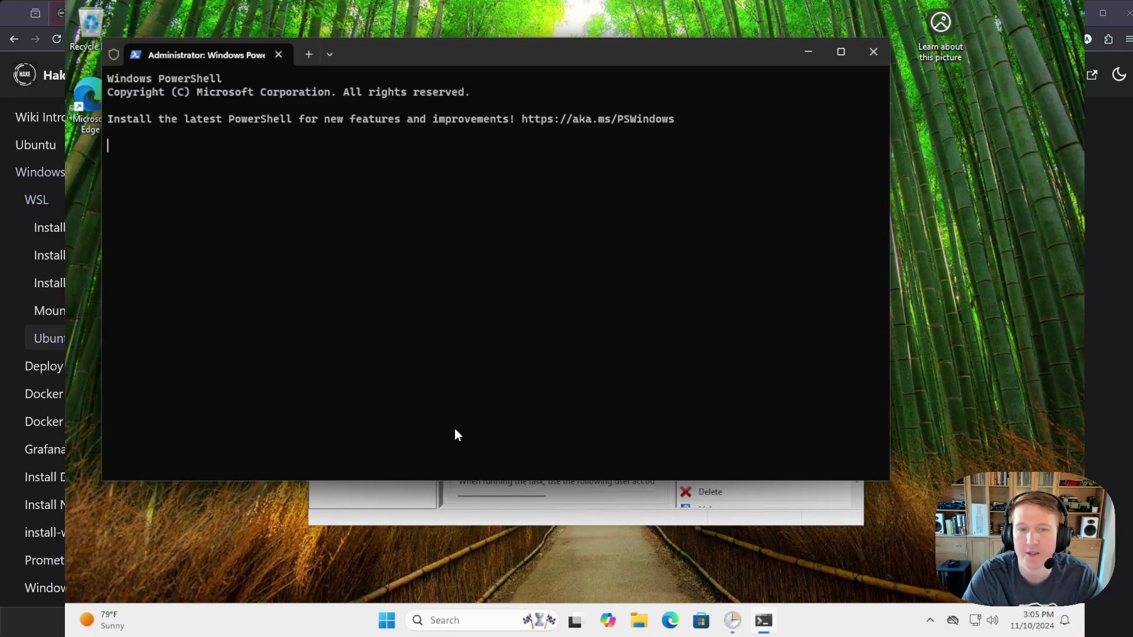
text(wsl -l -v)
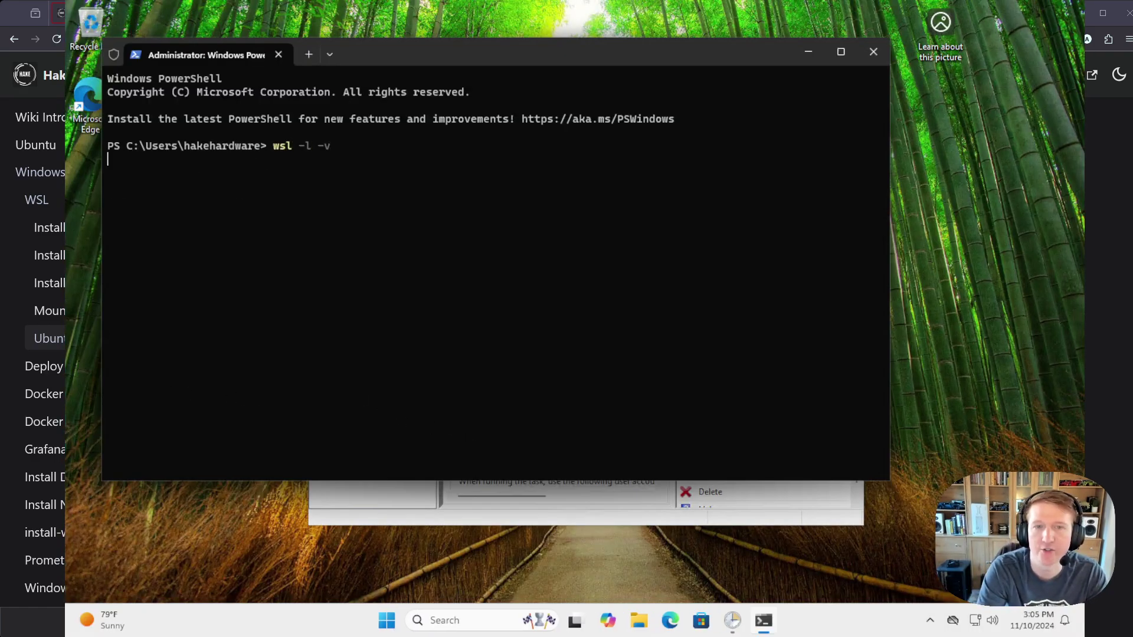
key(Return)
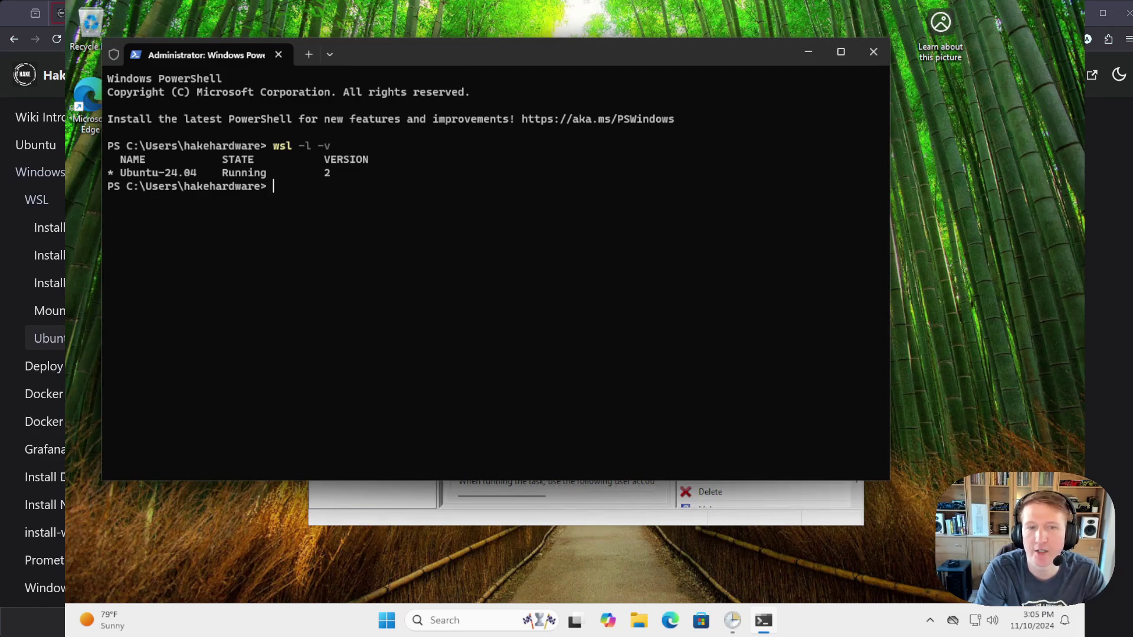
Step: Run wsl --shutdown and relist to confirm Ubuntu-24.04 is Stopped
text(wsl --shut)
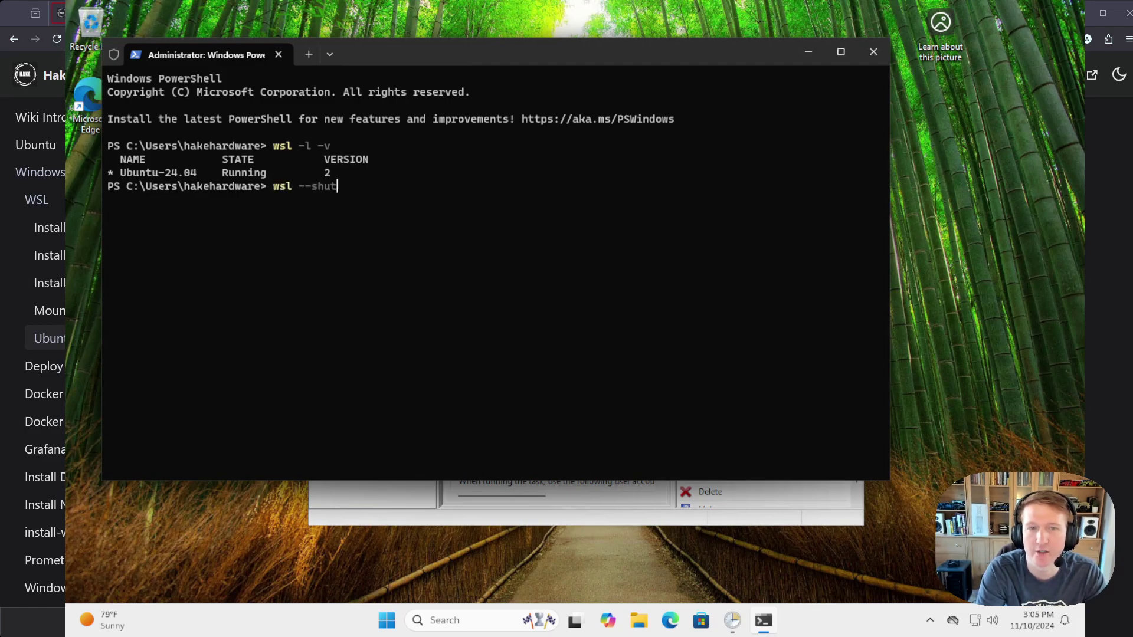
text(down)
key(Return)
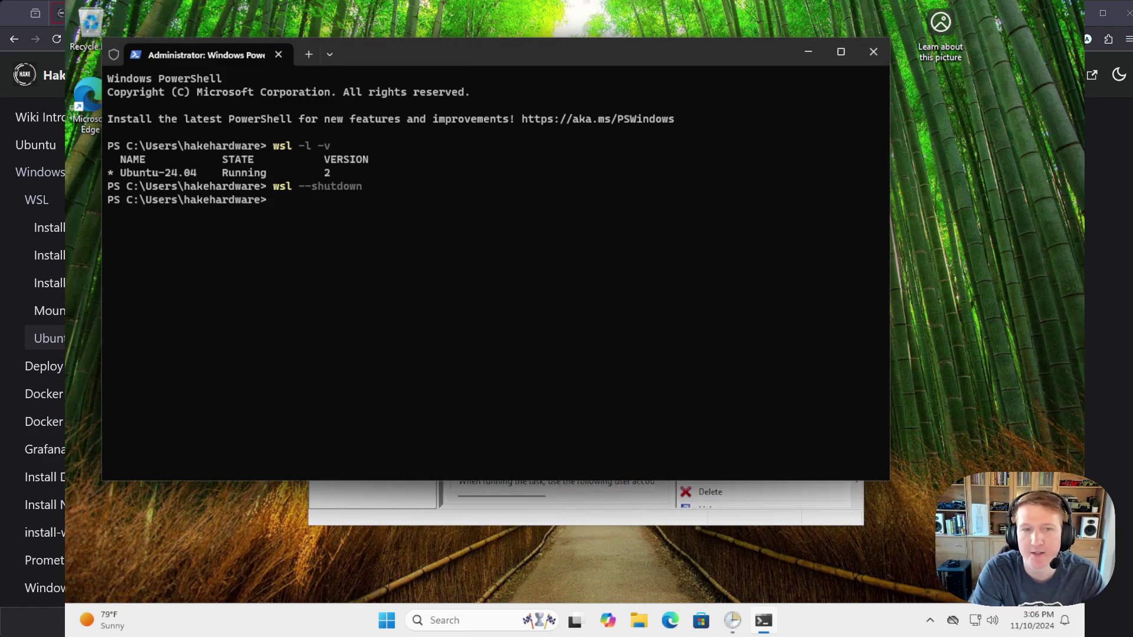
key(Up)
key(Up)
key(Return)
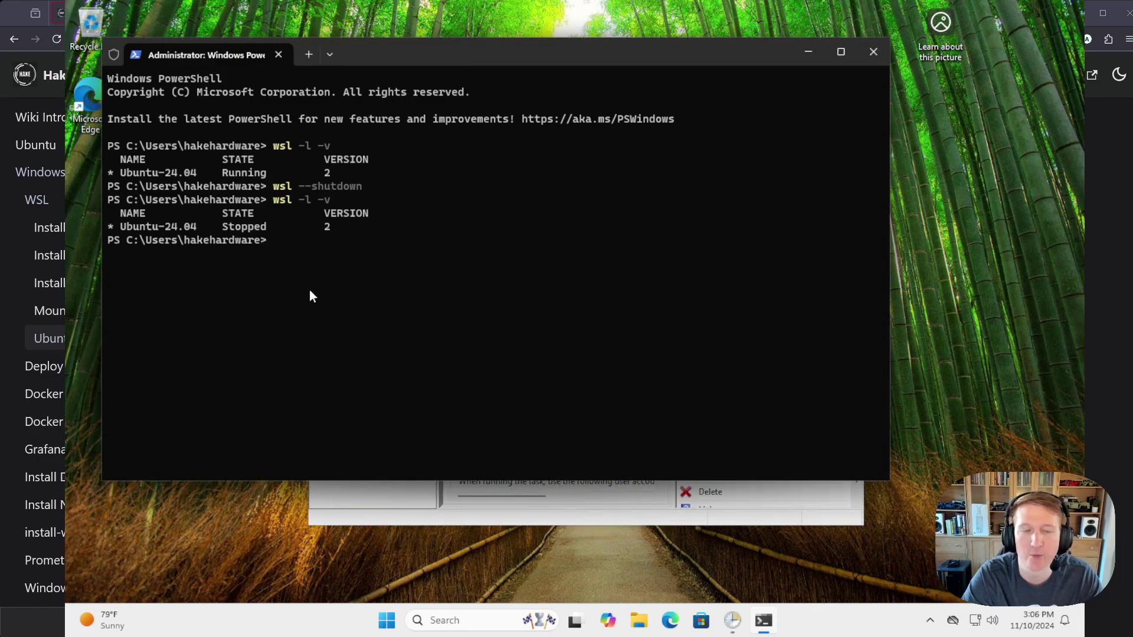
Step: Run the Ubuntu WSL Start task manually from Task Scheduler
click(394, 516)
scroll(512, 276, down, 1)
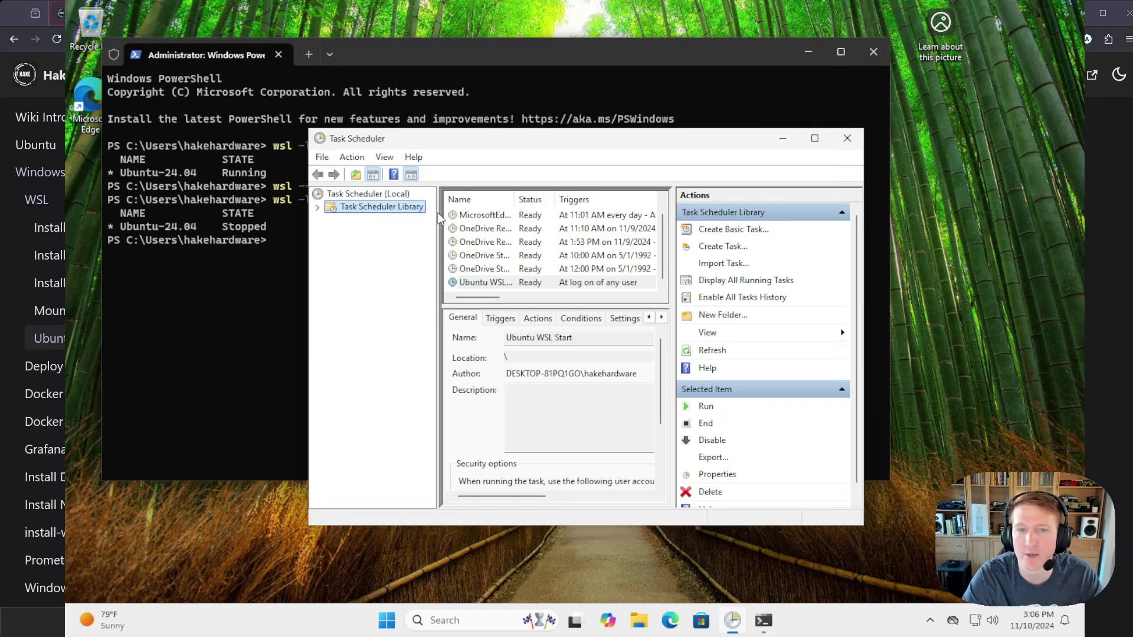
right_click(488, 282)
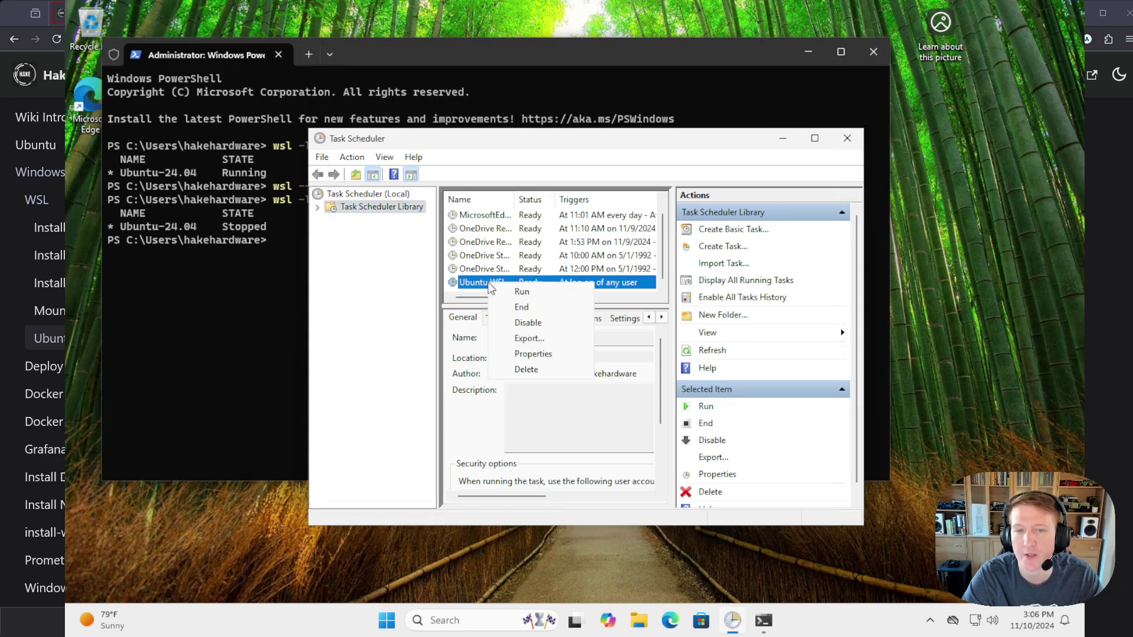
click(523, 292)
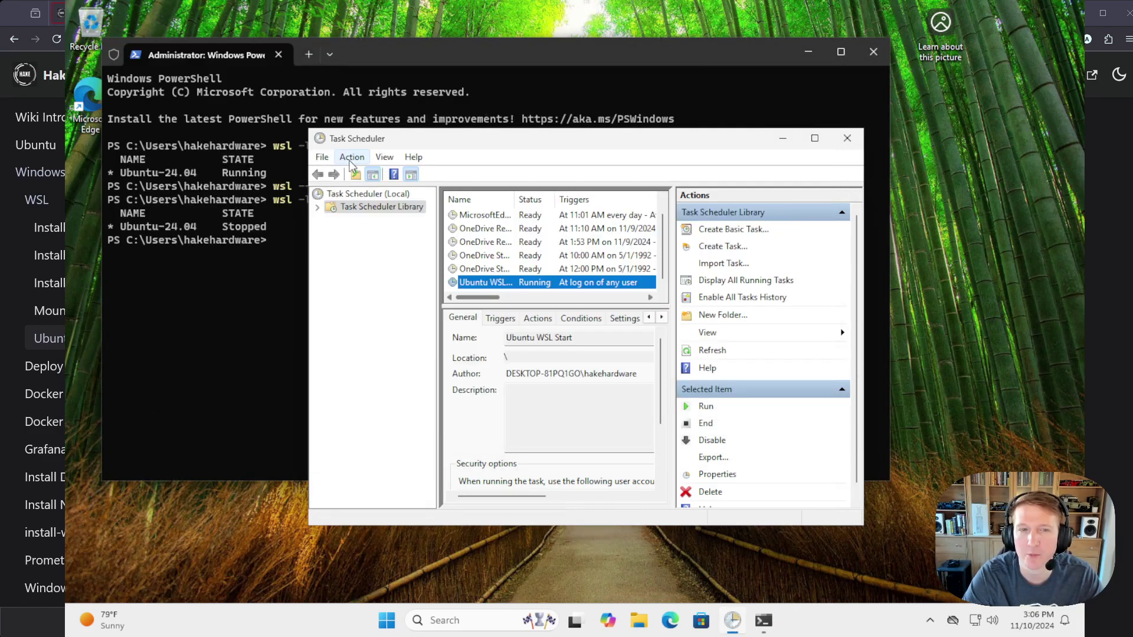
Step: Confirm with wsl -l -v that Ubuntu-24.04 is Running, then close the terminal
click(285, 274)
text(wsl -l -v)
key(Return)
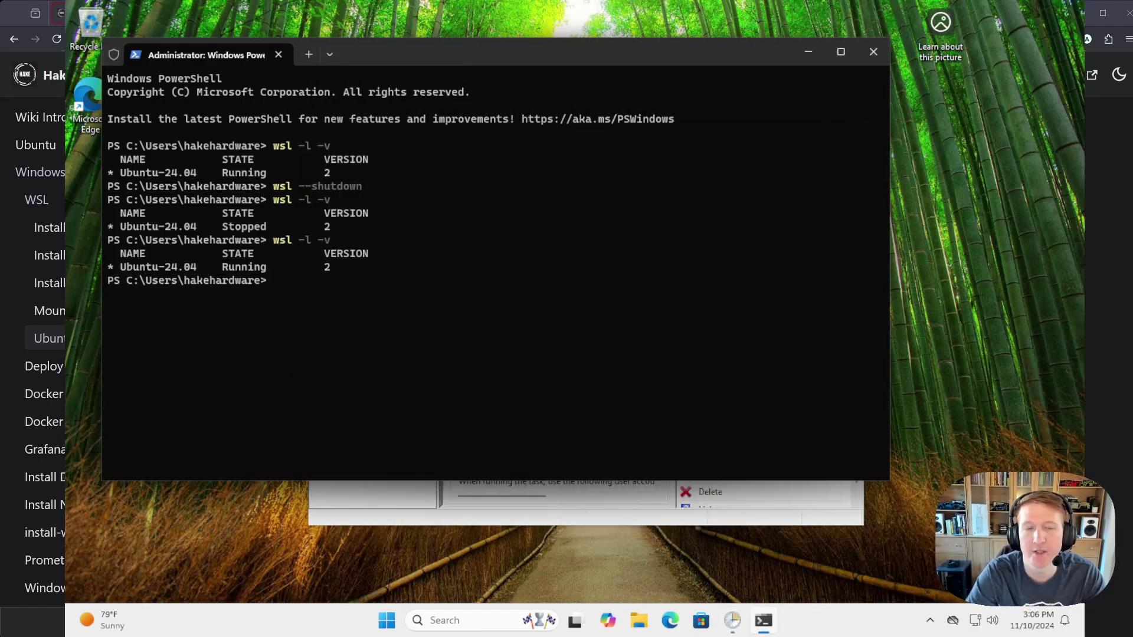
click(873, 51)
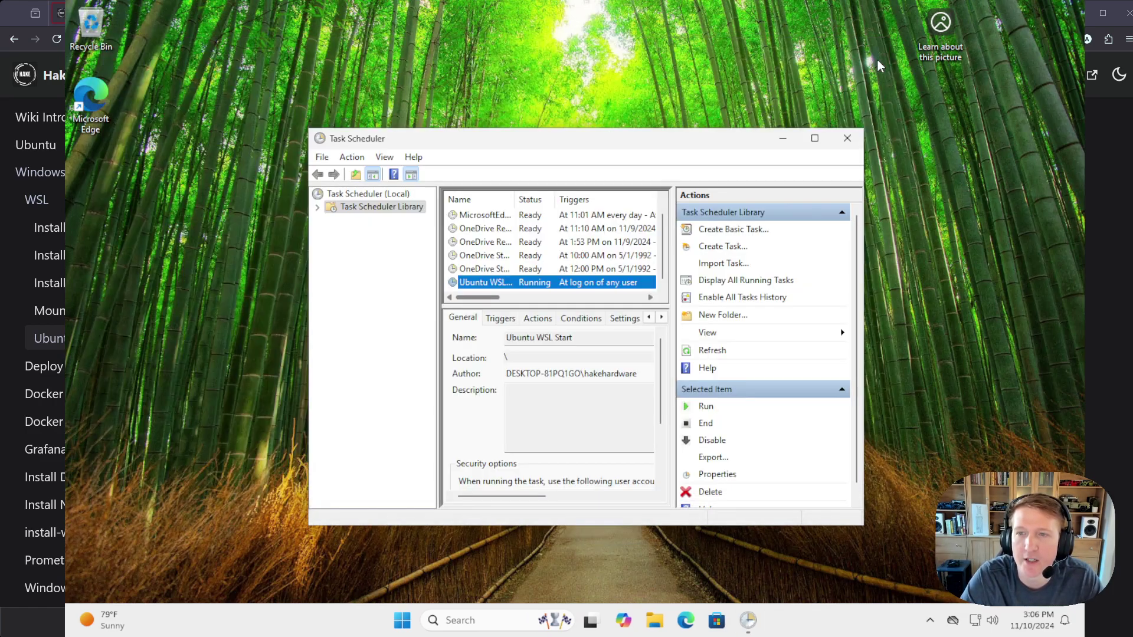
Step: Close the Task Scheduler window
click(847, 138)
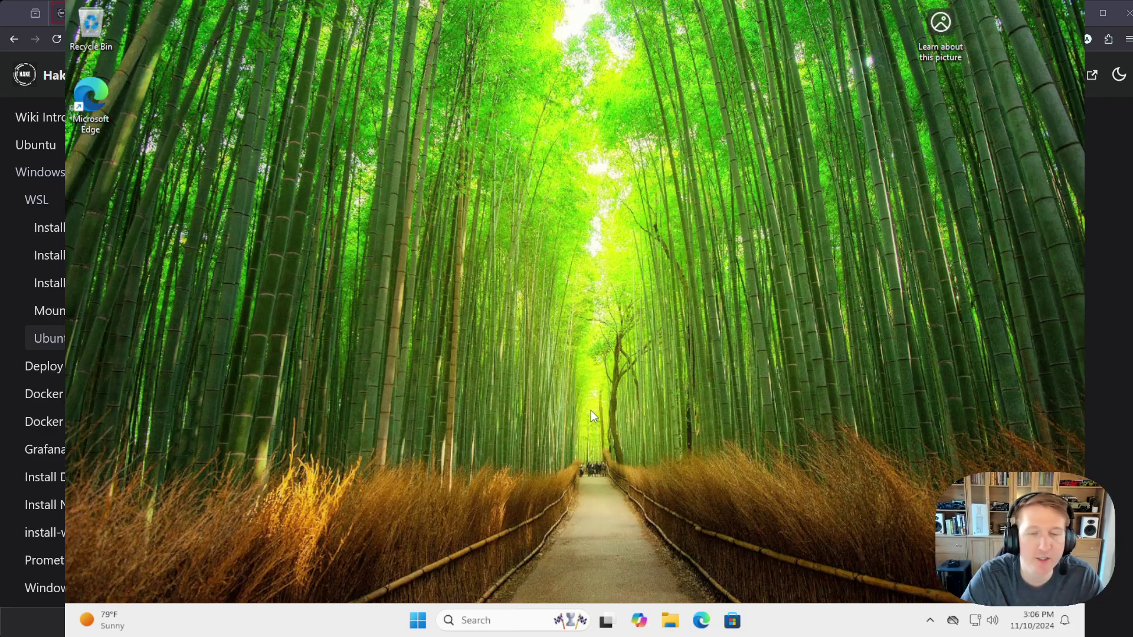